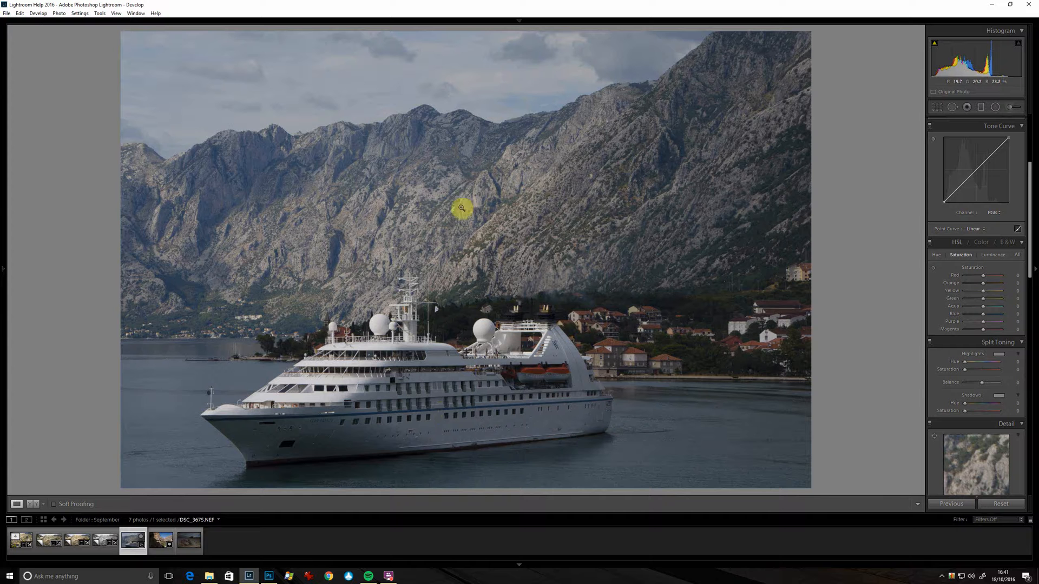
# Open the cruise ship photo DSC_3675.NEF in Photoshop and collapse the floating Selective Tool and Brush panels.
pyautogui.rightClick(442, 318)
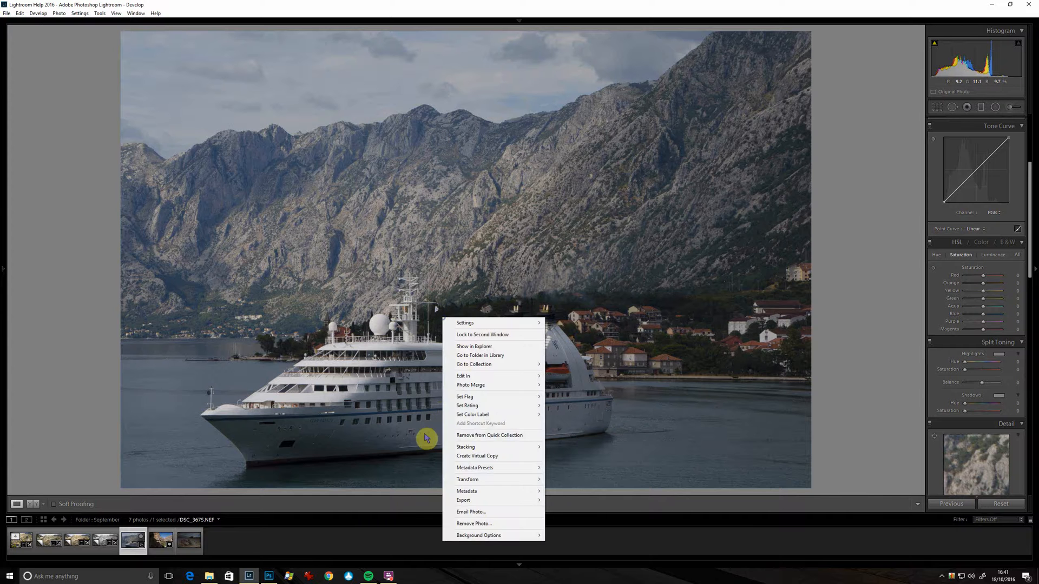
pyautogui.click(402, 4)
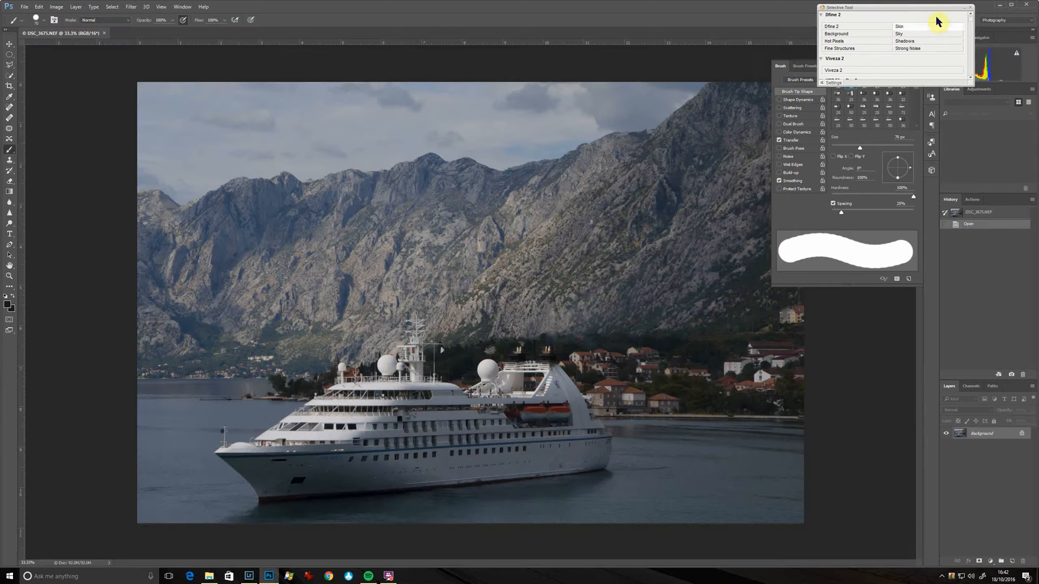
pyautogui.click(963, 7)
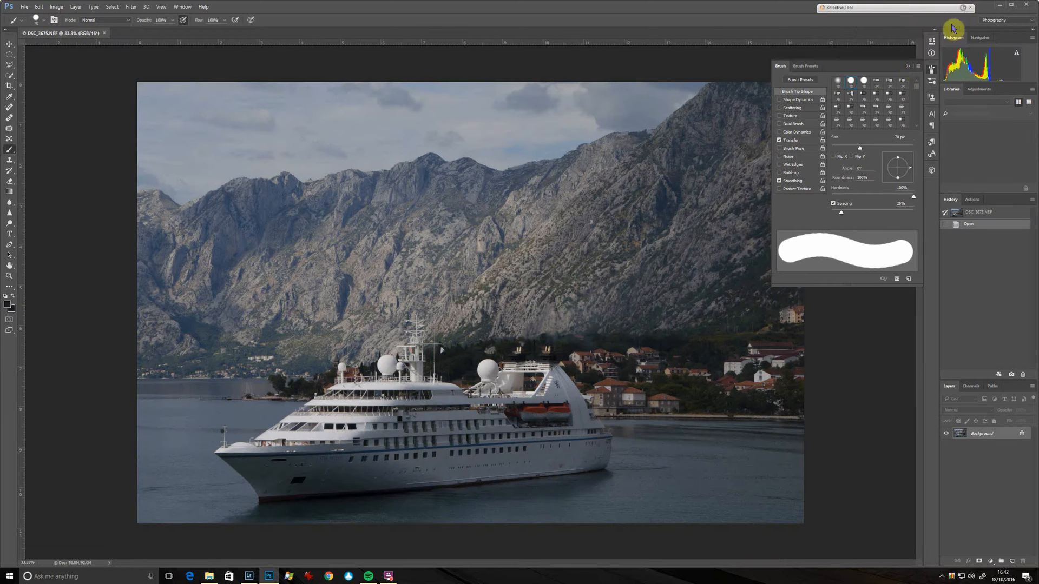
pyautogui.click(910, 67)
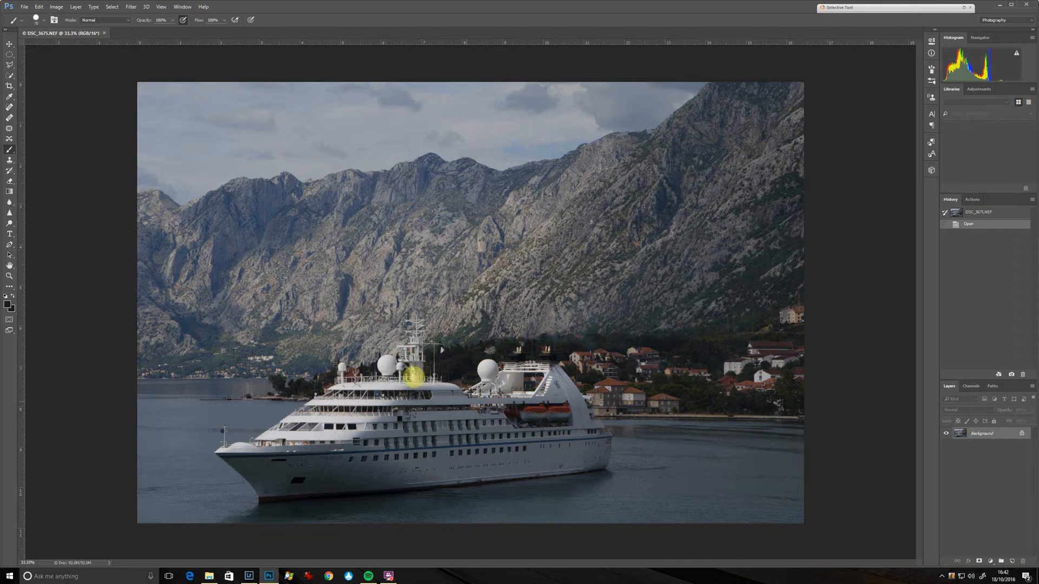
# Extend the canvas below the ship with the Crop tool, filling the added strip of water using Content-Aware.
pyautogui.click(9, 86)
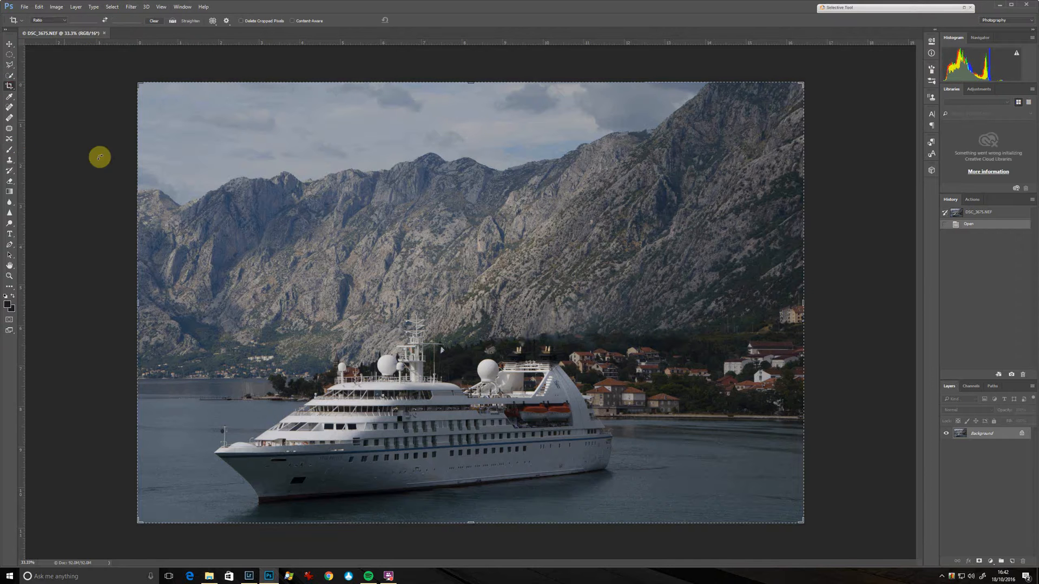
pyautogui.click(471, 521)
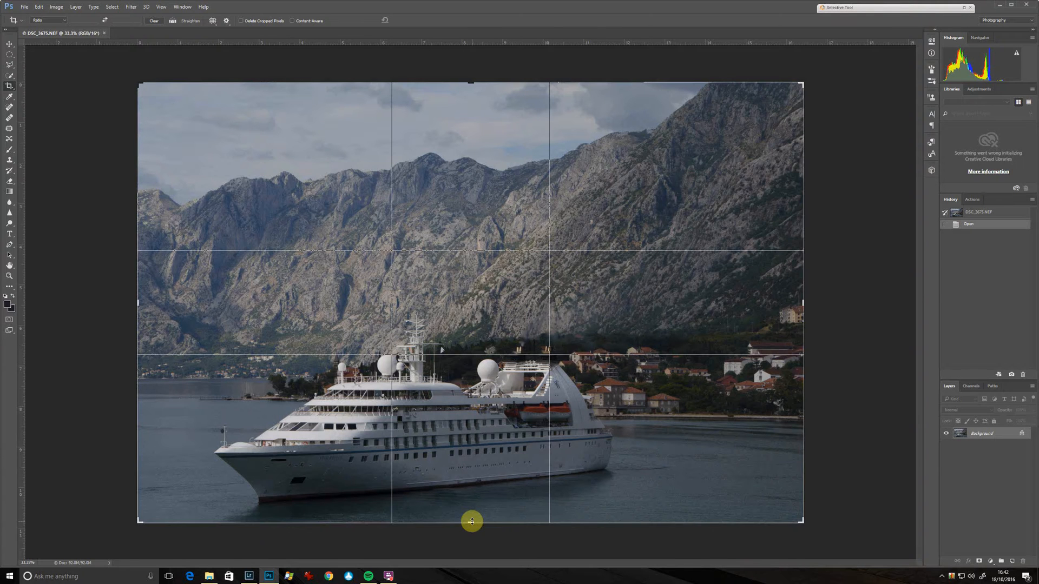
pyautogui.moveTo(471, 521); pyautogui.dragTo(475, 545)
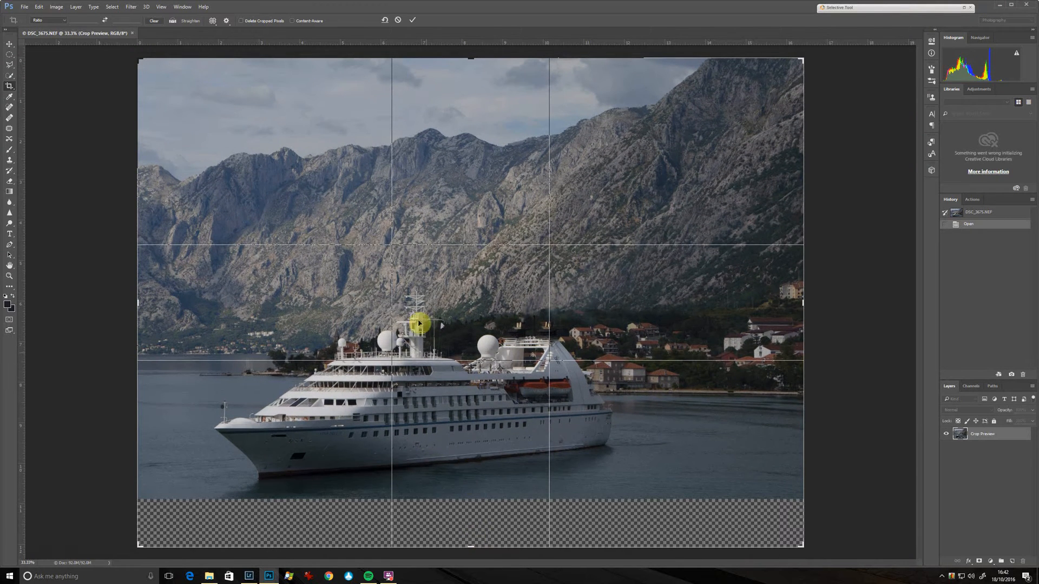
pyautogui.click(291, 22)
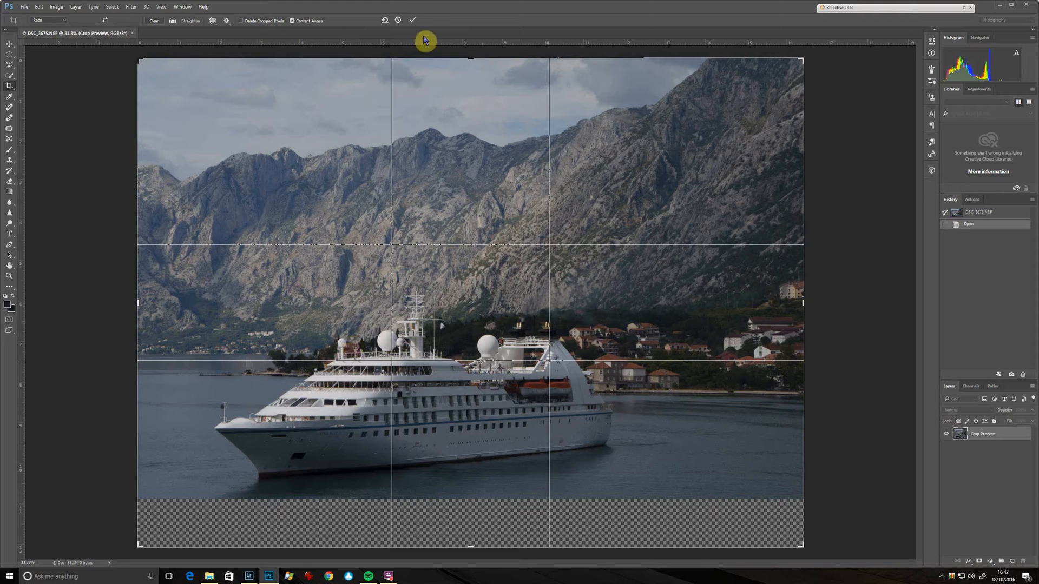
pyautogui.click(413, 21)
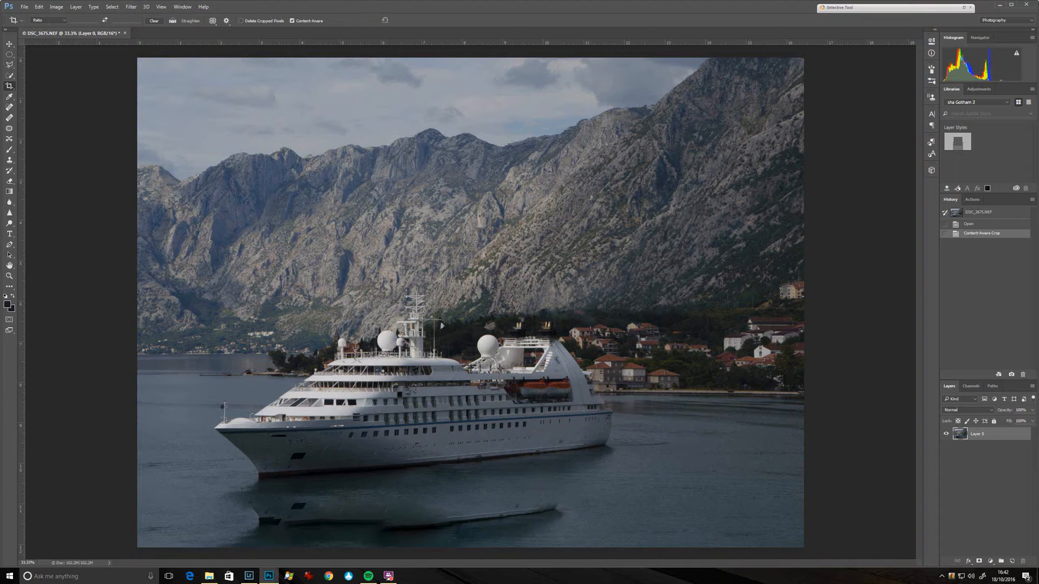
# Patch the right end of the duplicated hull in the new water area with clean water from further right.
pyautogui.click(329, 174)
pyautogui.click(10, 128)
pyautogui.moveTo(557, 497)
pyautogui.mouseDown()
pyautogui.moveTo(435, 498)
pyautogui.moveTo(425, 520)
pyautogui.moveTo(450, 535)
pyautogui.moveTo(532, 538)
pyautogui.moveTo(573, 523)
pyautogui.moveTo(542, 483)
pyautogui.mouseUp()
pyautogui.moveTo(557, 509); pyautogui.dragTo(768, 506)
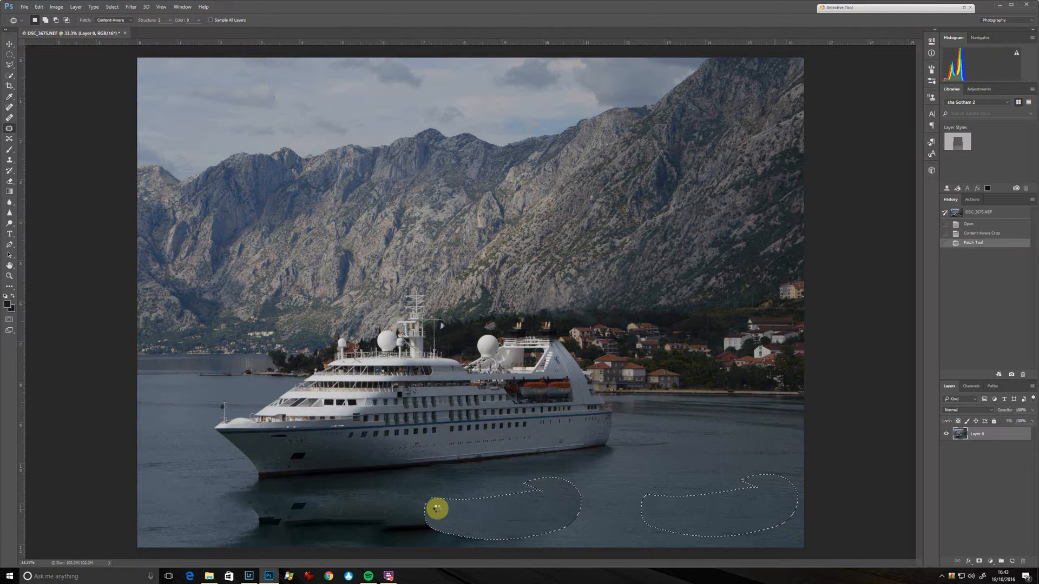
# Patch the remaining hull duplicate below the bow and the dark smudge at the lower-left edge with clean water.
pyautogui.moveTo(271, 491)
pyautogui.mouseDown()
pyautogui.moveTo(211, 511)
pyautogui.moveTo(239, 535)
pyautogui.moveTo(336, 552)
pyautogui.moveTo(478, 551)
pyautogui.moveTo(569, 533)
pyautogui.moveTo(568, 503)
pyautogui.moveTo(366, 487)
pyautogui.moveTo(230, 491)
pyautogui.mouseUp()
pyautogui.moveTo(338, 506); pyautogui.dragTo(571, 500)
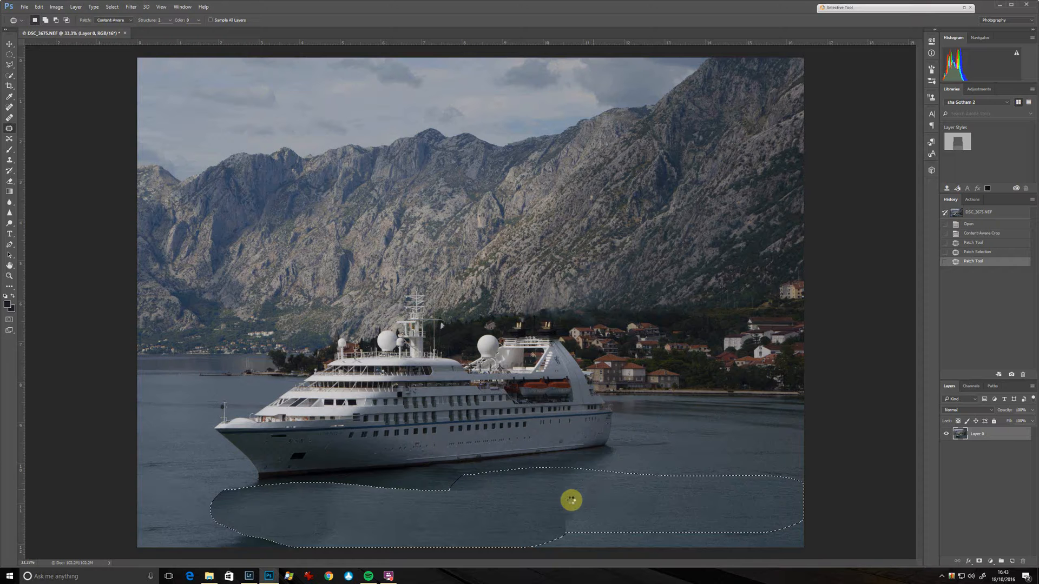
pyautogui.moveTo(572, 500); pyautogui.dragTo(572, 500)
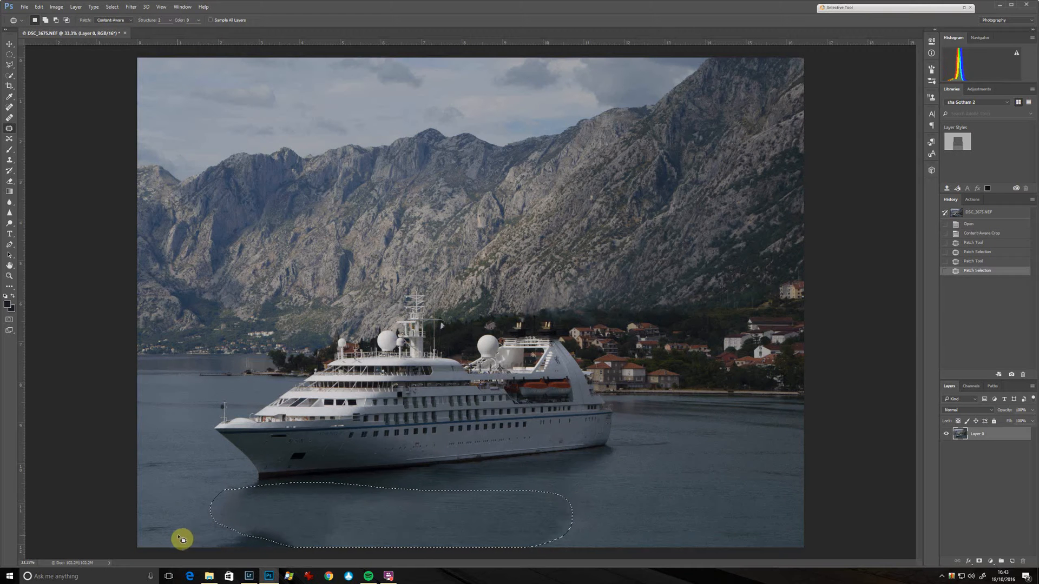
pyautogui.moveTo(180, 535)
pyautogui.mouseDown()
pyautogui.moveTo(199, 525)
pyautogui.moveTo(276, 513)
pyautogui.moveTo(313, 535)
pyautogui.moveTo(284, 572)
pyautogui.moveTo(144, 557)
pyautogui.moveTo(356, 517)
pyautogui.moveTo(668, 501)
pyautogui.moveTo(631, 498)
pyautogui.mouseUp()
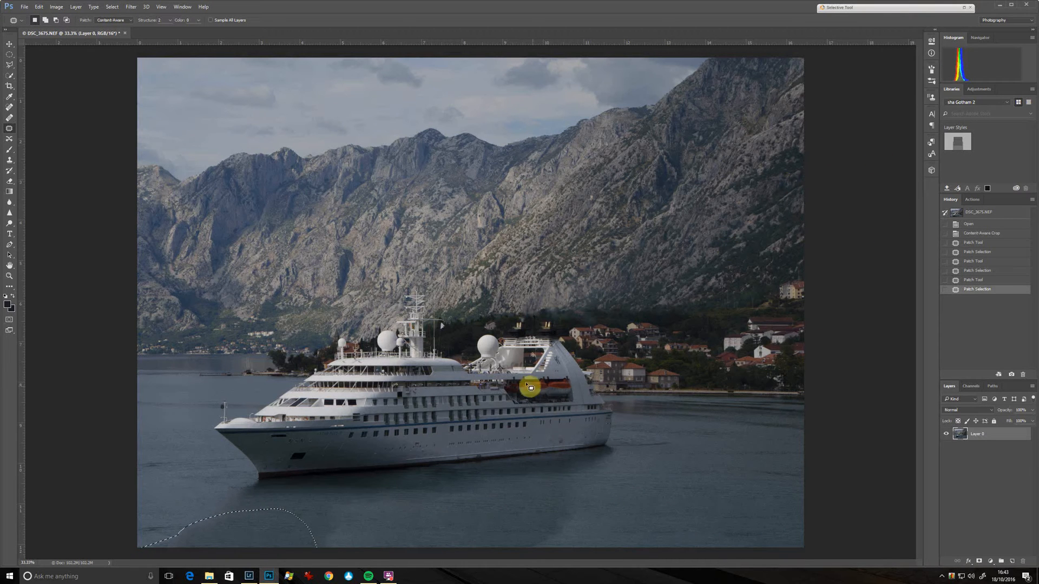
# Save the extended ship photo and close its document.
pyautogui.hotkey('ctrl', 's')
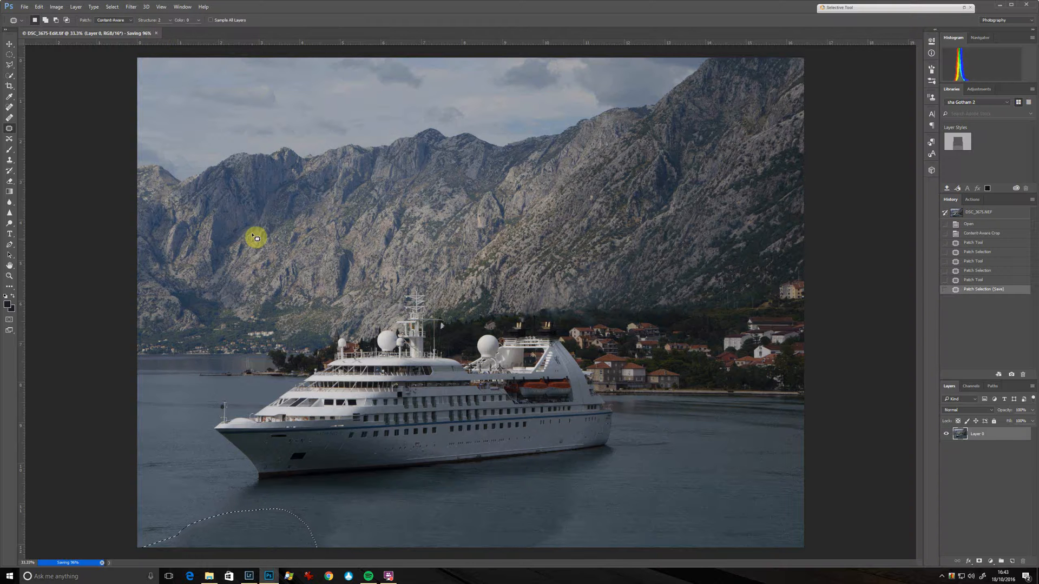
pyautogui.hotkey('alt', 'Tab')
pyautogui.hotkey('alt', 'Tab')
pyautogui.click(157, 33)
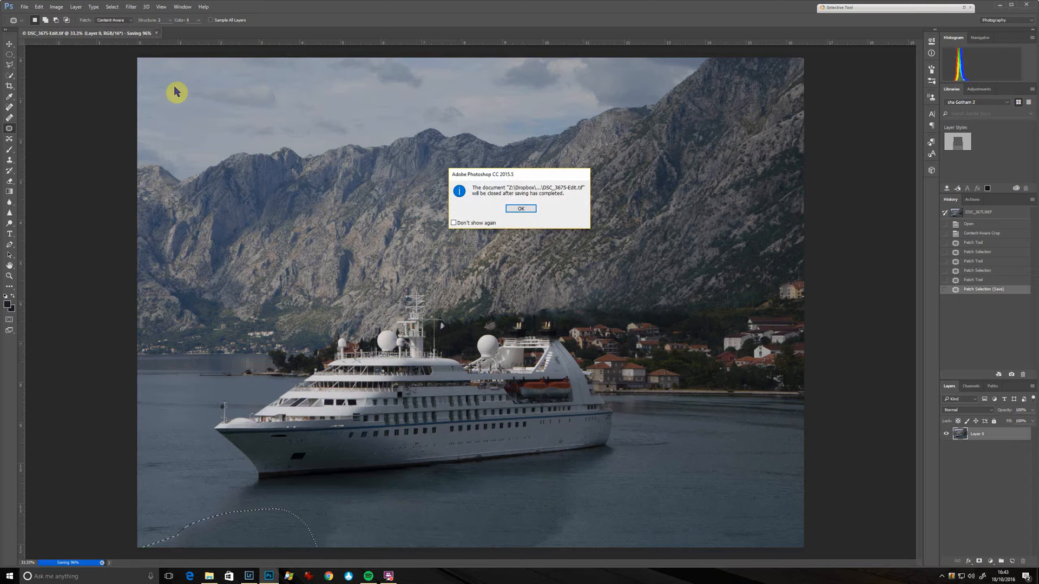
pyautogui.click(528, 209)
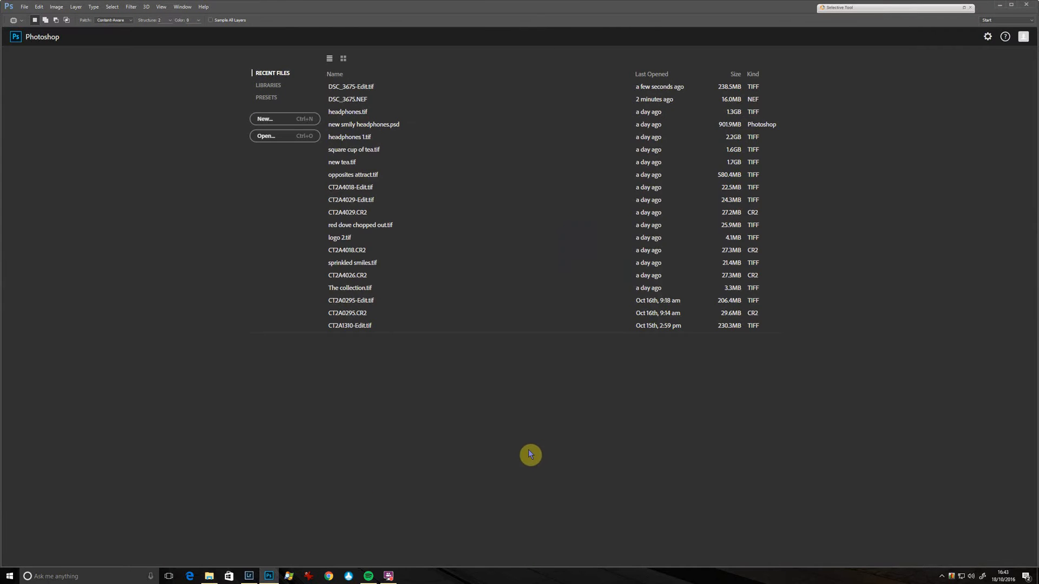
# Switch to Lightroom and compare DSC_3675-Edit.tif with the original NEF, leaving the edited version selected.
pyautogui.press('alt')
pyautogui.hotkey('alt', 'Tab')
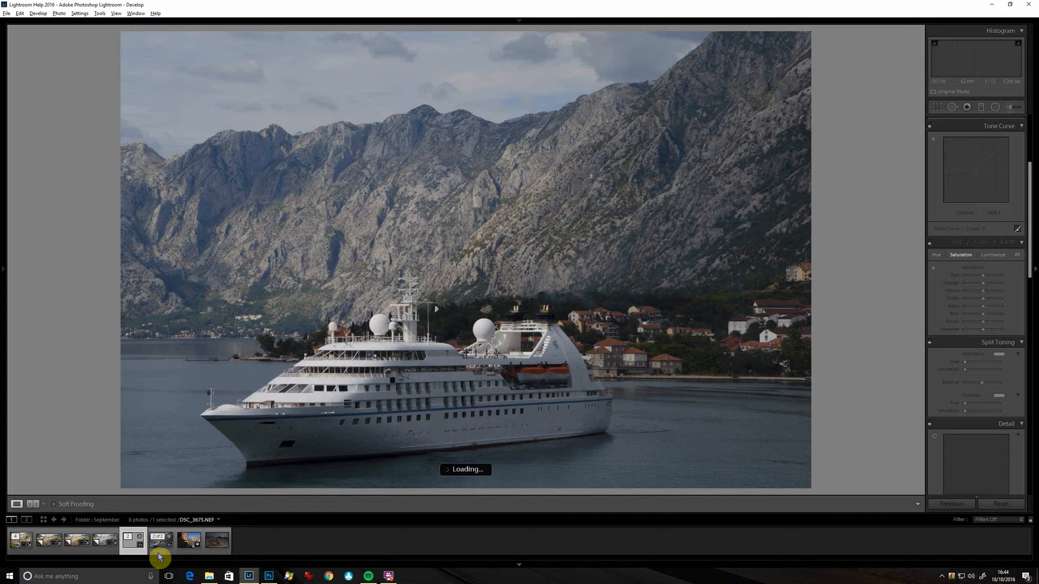
pyautogui.click(162, 552)
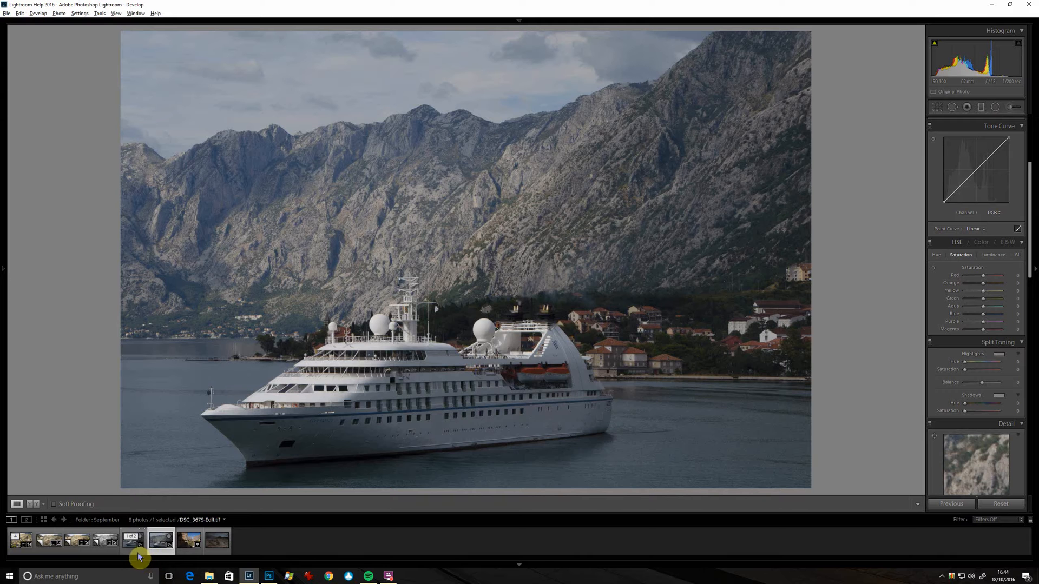
pyautogui.click(140, 555)
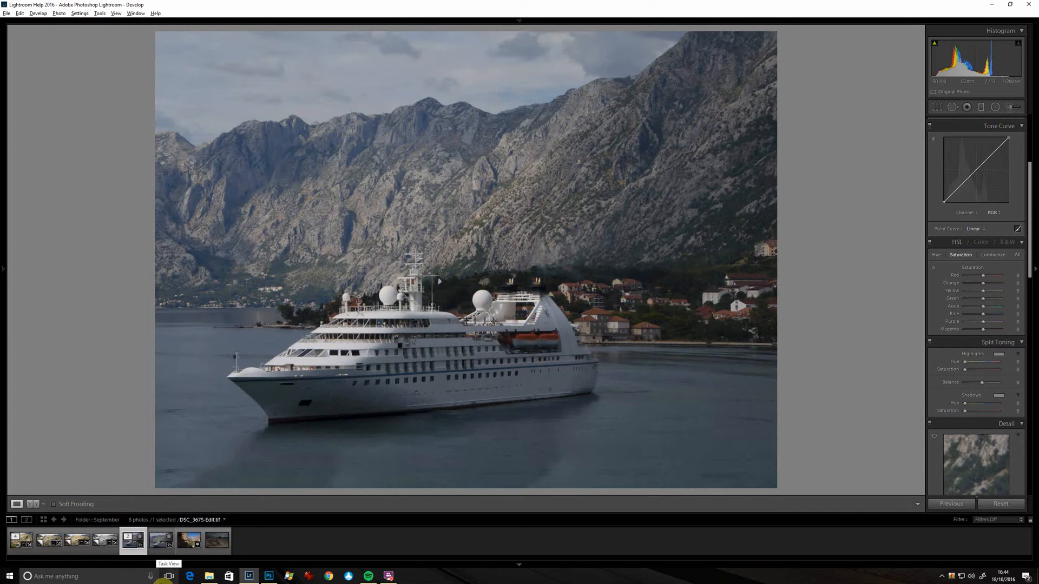
pyautogui.press('Right')
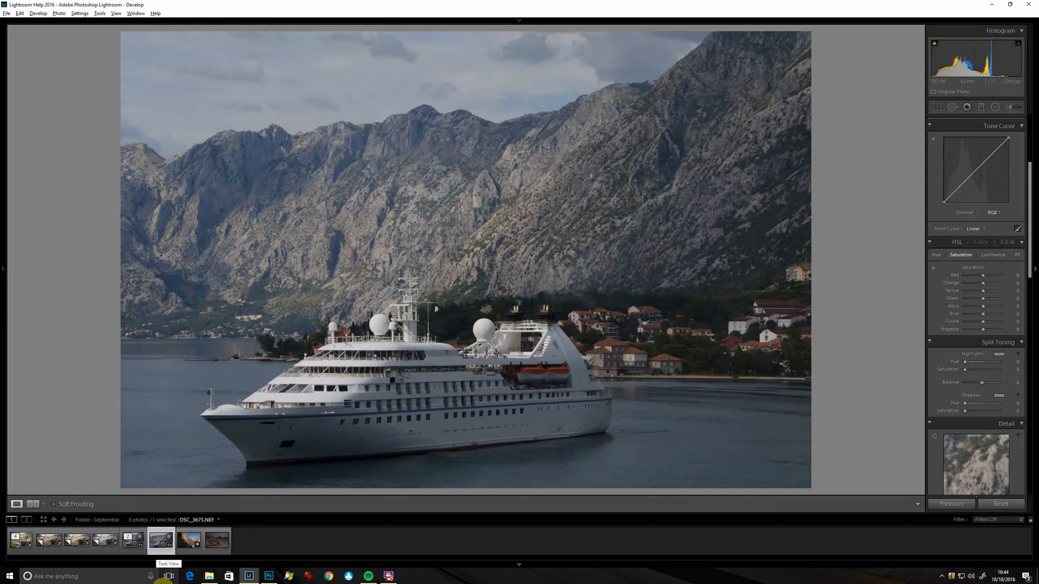
pyautogui.press('Left')
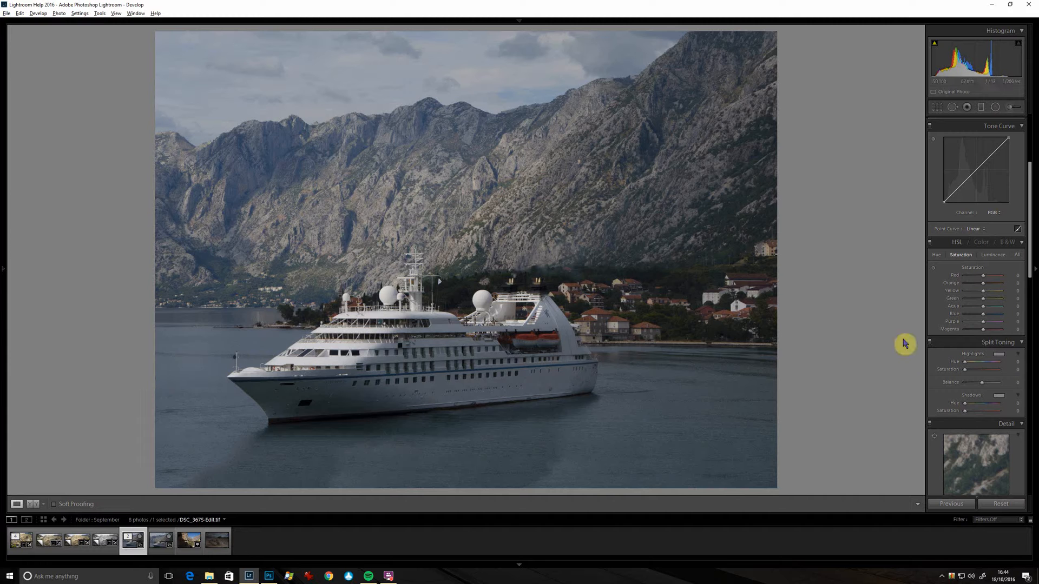
# Set the edited photo's Shadows to +55, Whites to +60 and Blacks to -29, using the clipping preview for whites and blacks.
pyautogui.scroll(2, 1034, 201)
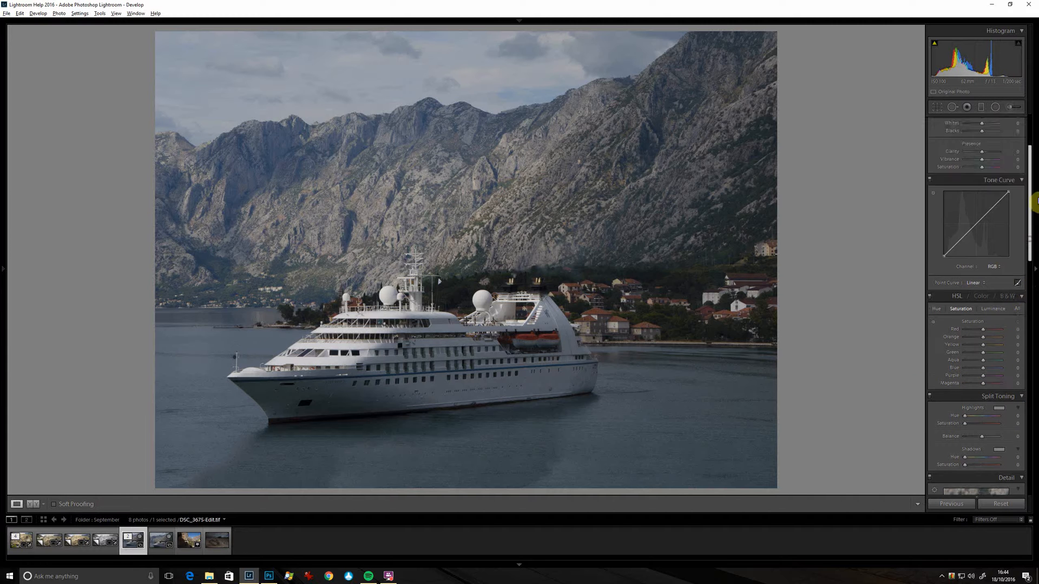
pyautogui.scroll(3, 1035, 201)
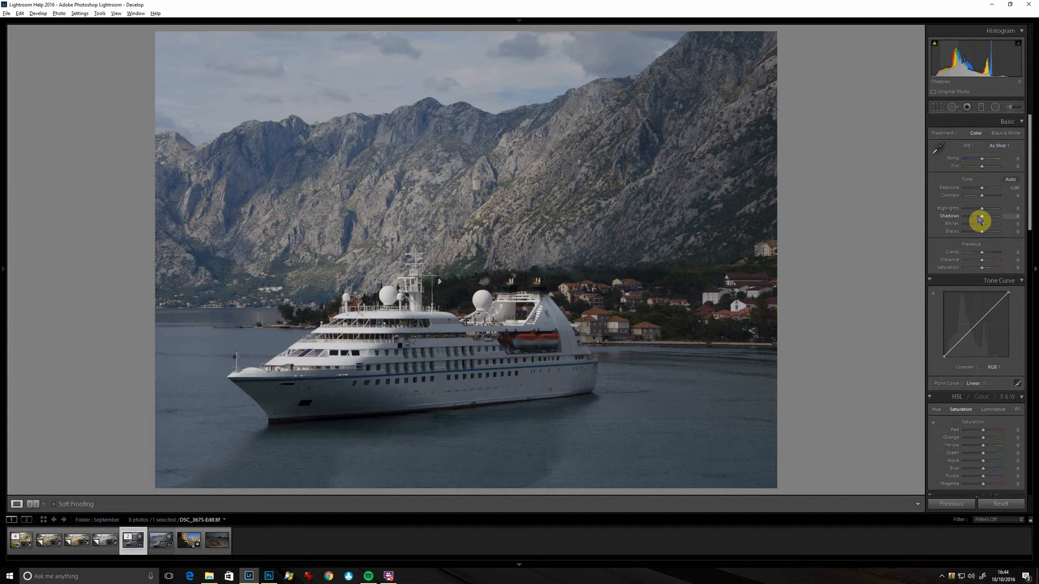
pyautogui.moveTo(981, 218)
pyautogui.mouseDown()
pyautogui.moveTo(965, 214)
pyautogui.moveTo(991, 217)
pyautogui.mouseUp()
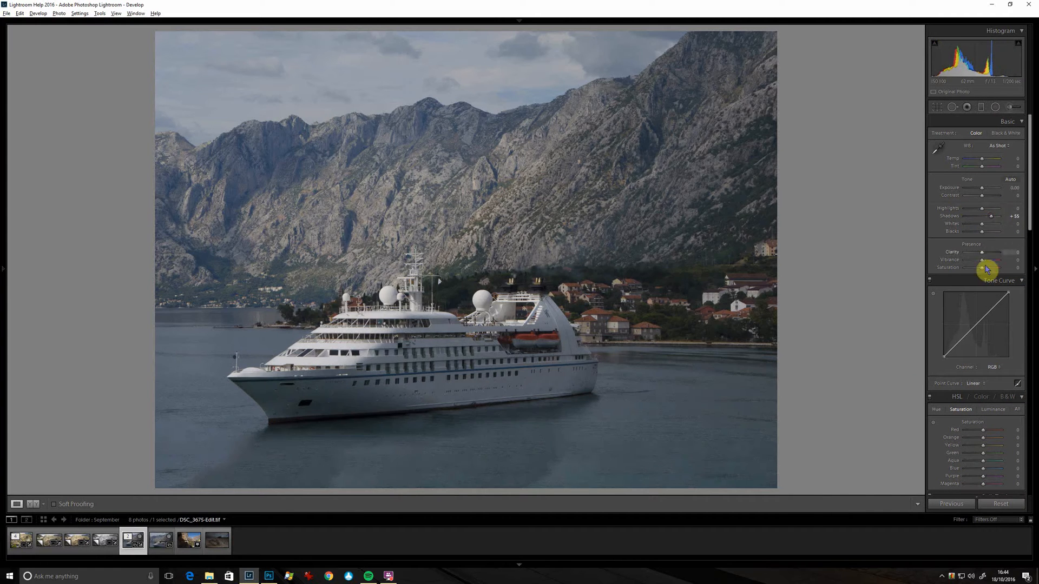
pyautogui.keyDown('alt'); pyautogui.click(983, 227); pyautogui.keyUp('alt')
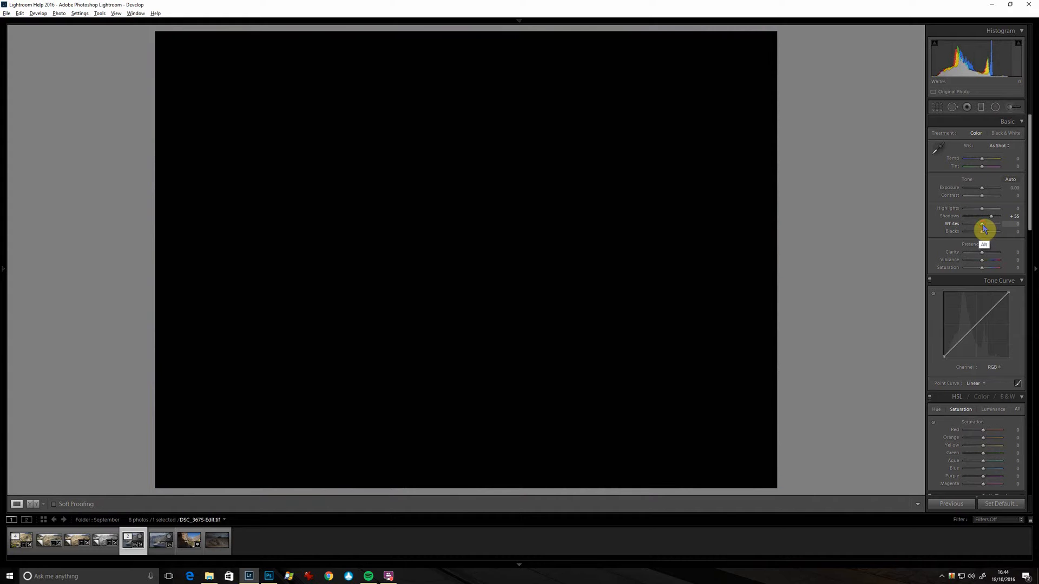
pyautogui.moveTo(988, 224); pyautogui.dragTo(994, 227)
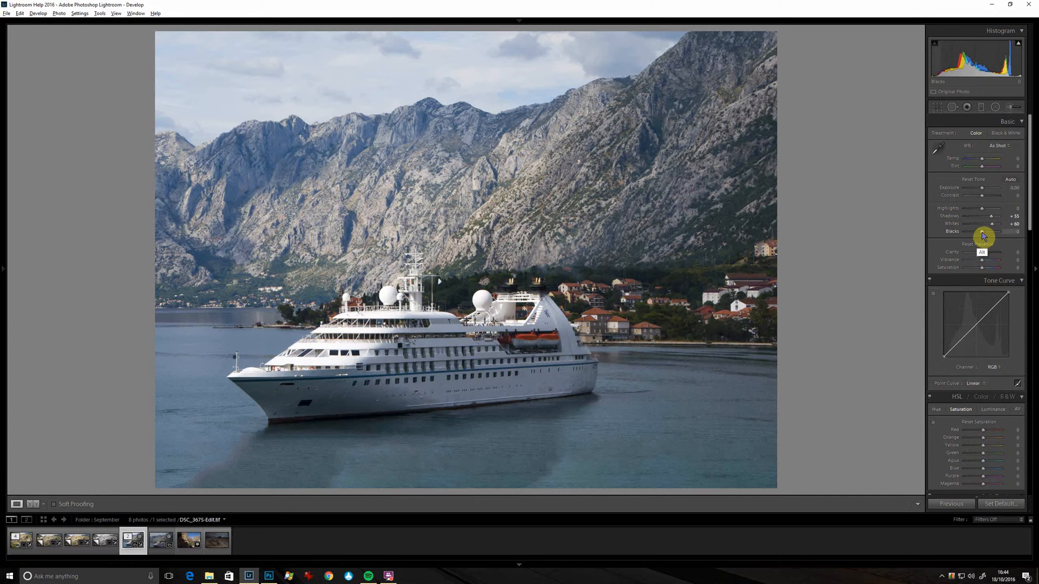
pyautogui.moveTo(982, 232); pyautogui.dragTo(978, 236)
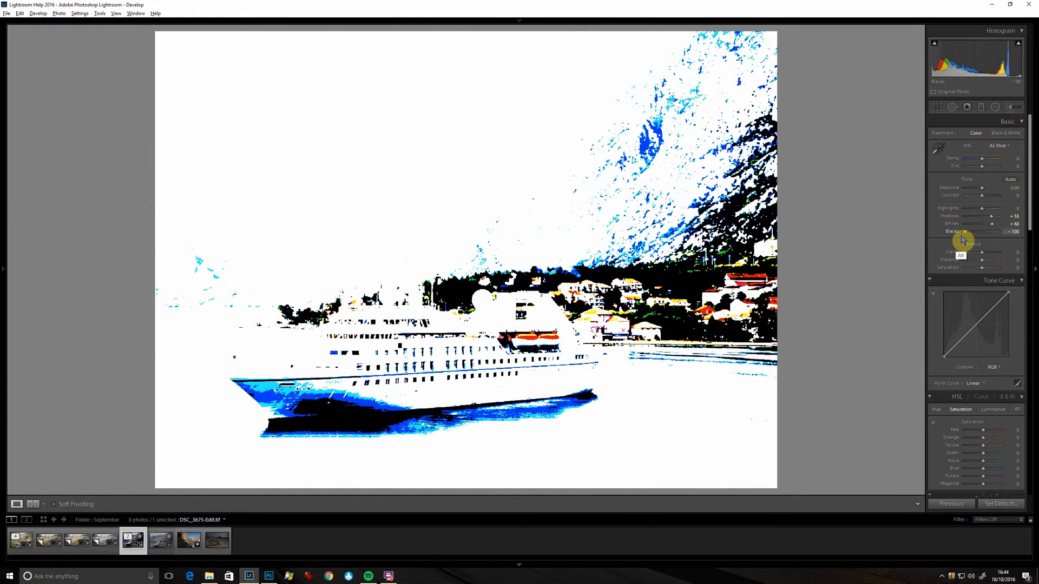
pyautogui.moveTo(968, 240); pyautogui.dragTo(977, 240)
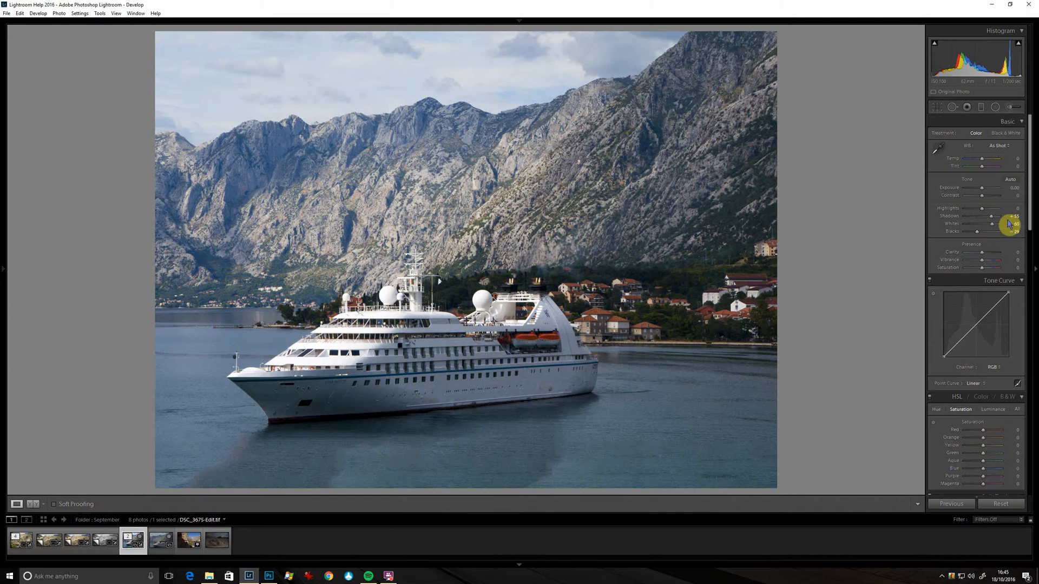
# Set the edited photo's Highlights to -67, Contrast to +40 and Clarity to +26.
pyautogui.moveTo(975, 213); pyautogui.dragTo(965, 213)
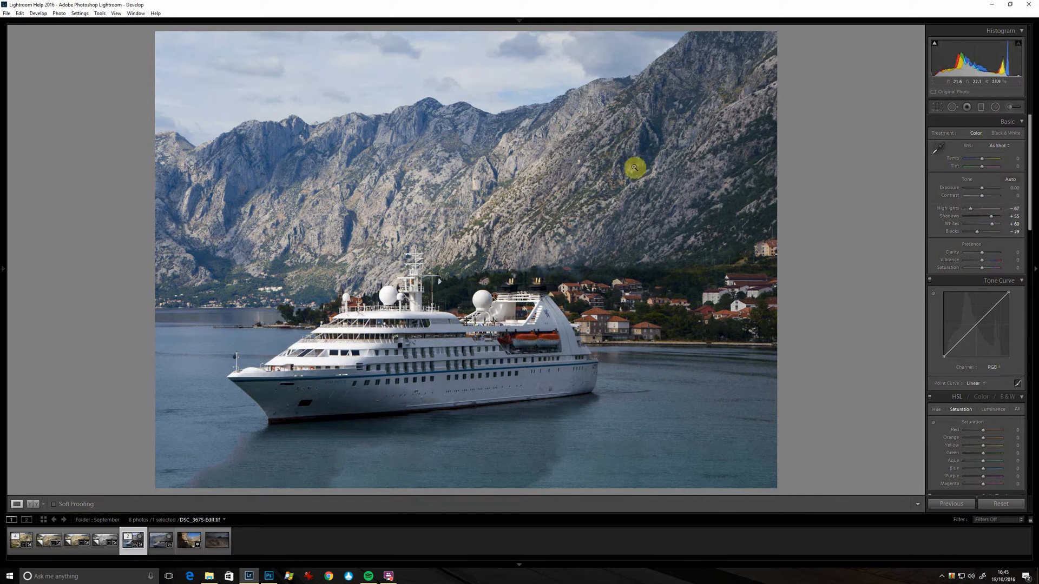
pyautogui.moveTo(998, 197); pyautogui.dragTo(991, 200)
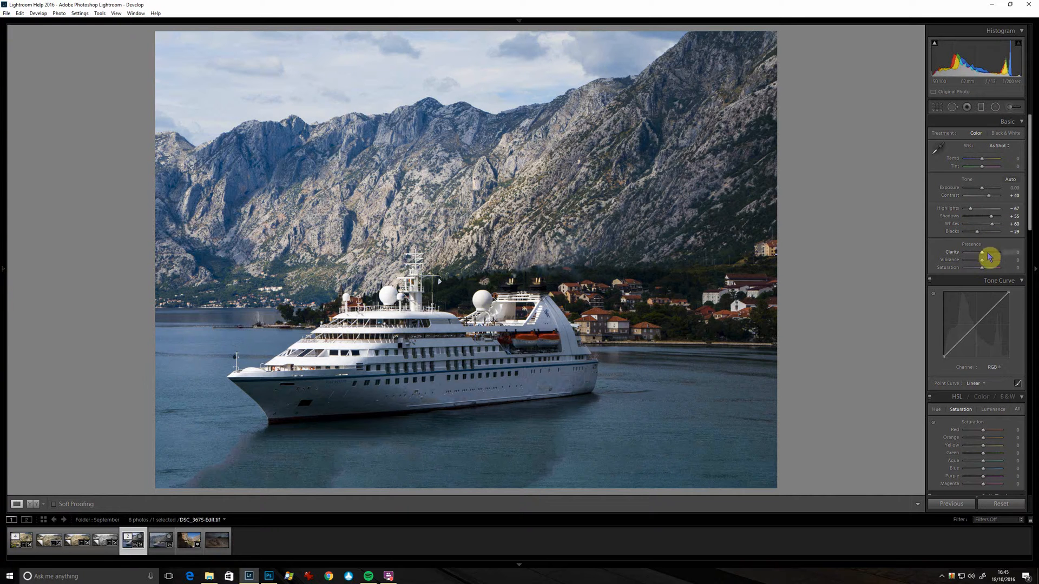
pyautogui.moveTo(989, 257); pyautogui.dragTo(988, 258)
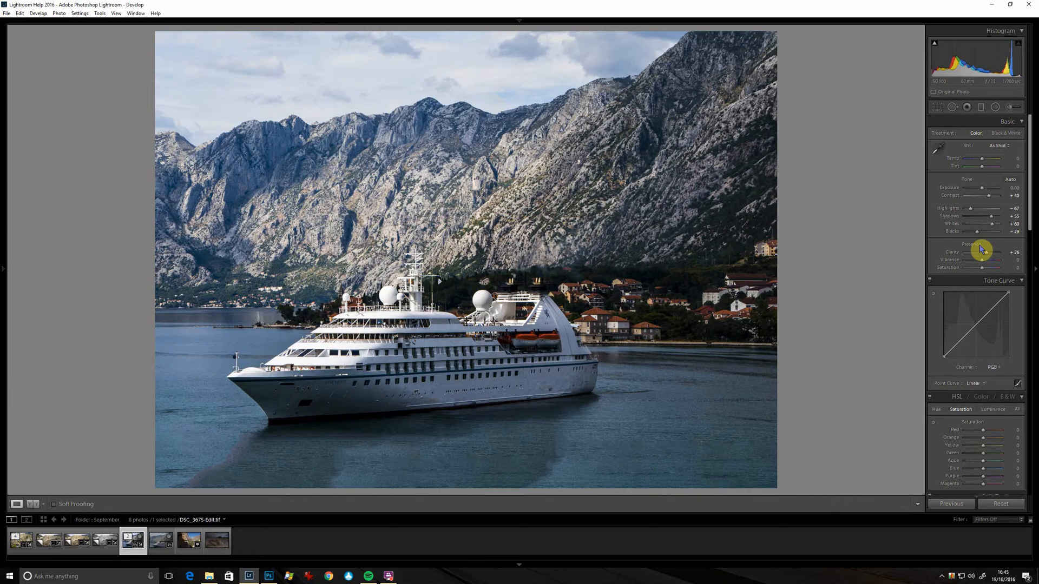
pyautogui.click(365, 198)
pyautogui.click(747, 355)
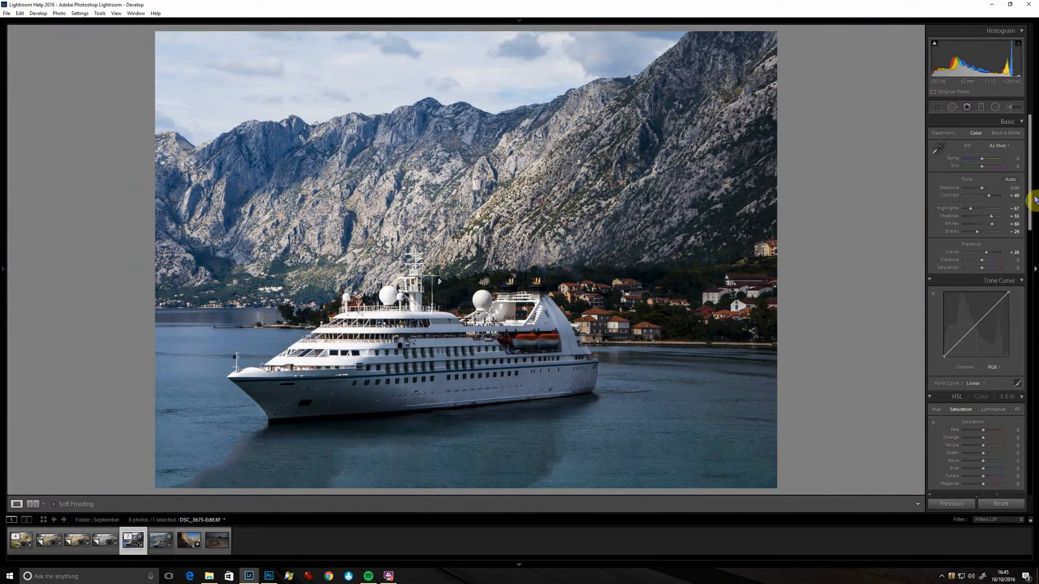
# Sharpen the edited photo with an Amount of 80 and Masking of 36.
pyautogui.moveTo(1031, 199); pyautogui.dragTo(1027, 296)
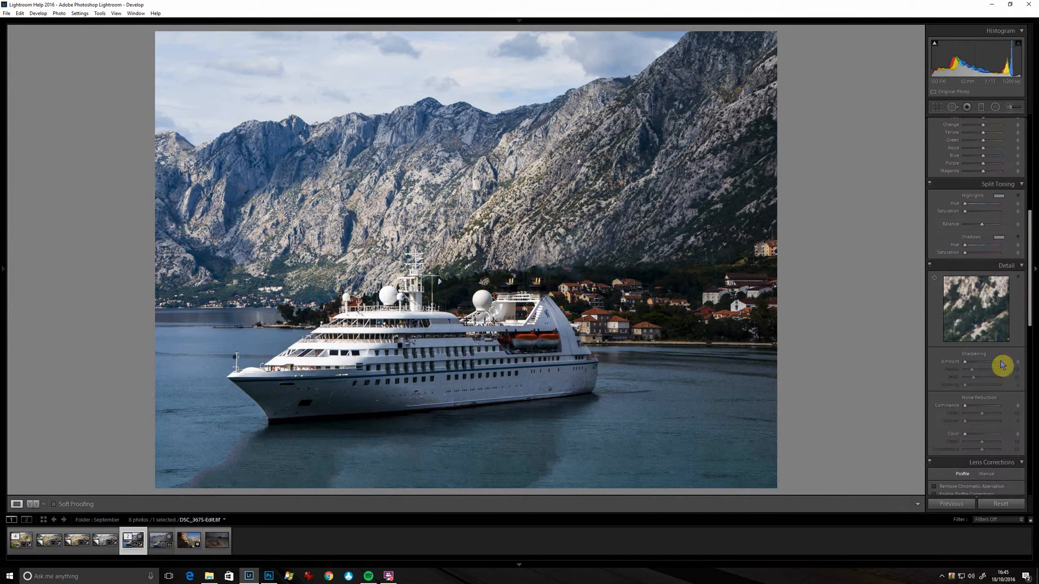
pyautogui.click(983, 362)
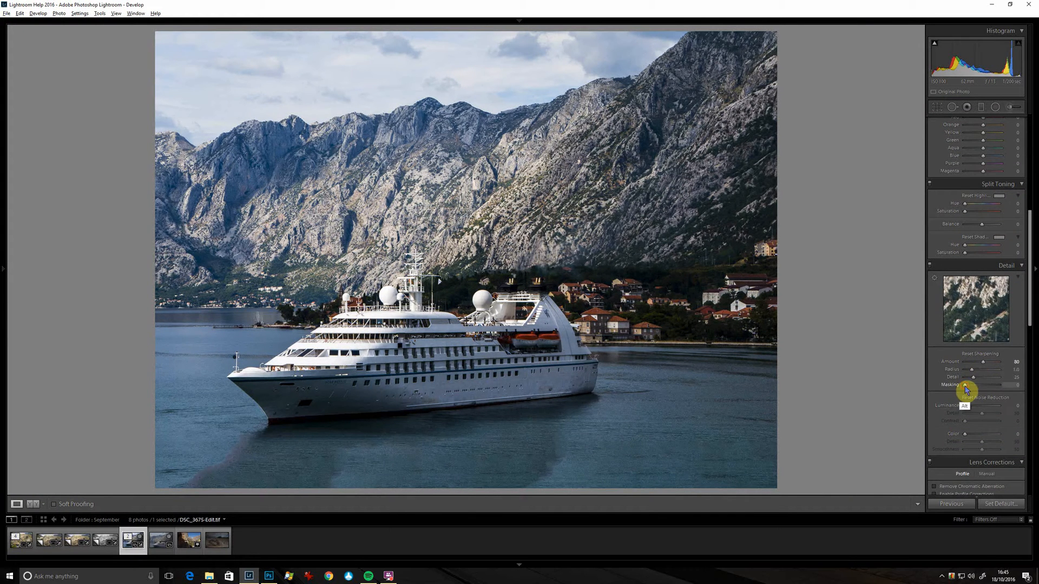
pyautogui.moveTo(965, 385); pyautogui.dragTo(974, 386)
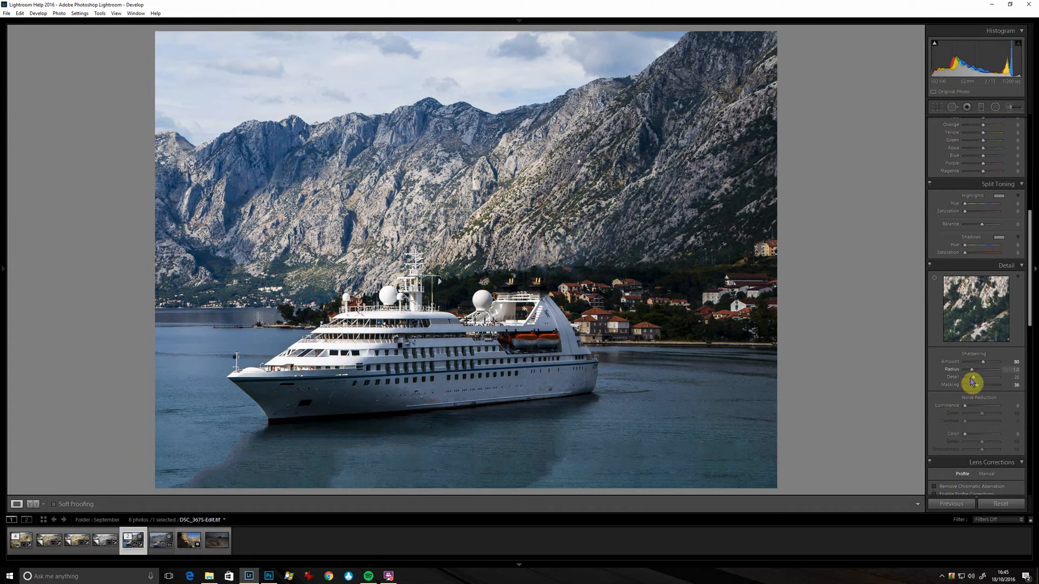
# Set the edited photo's Luminance noise reduction to 20.
pyautogui.click(973, 406)
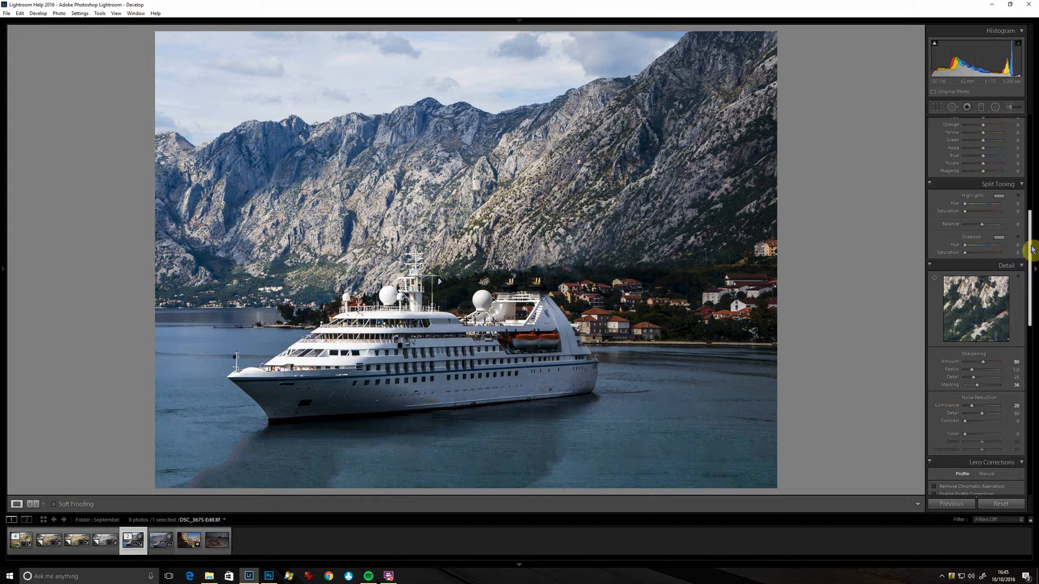
# Draw an elliptical Radial Filter around the whole cruise ship and centre it on the hull.
pyautogui.moveTo(1032, 247); pyautogui.dragTo(1030, 239)
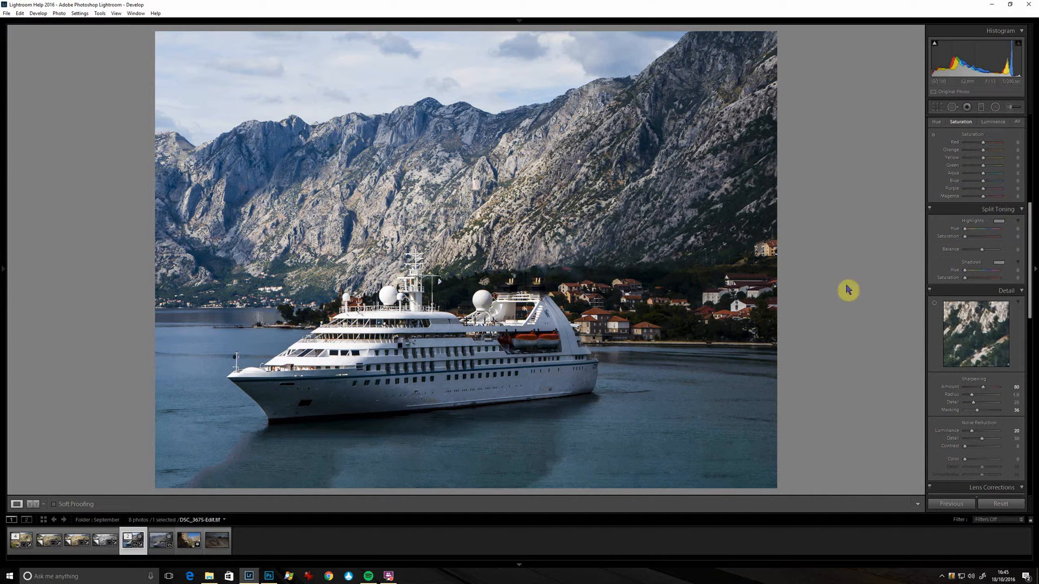
pyautogui.click(1030, 162)
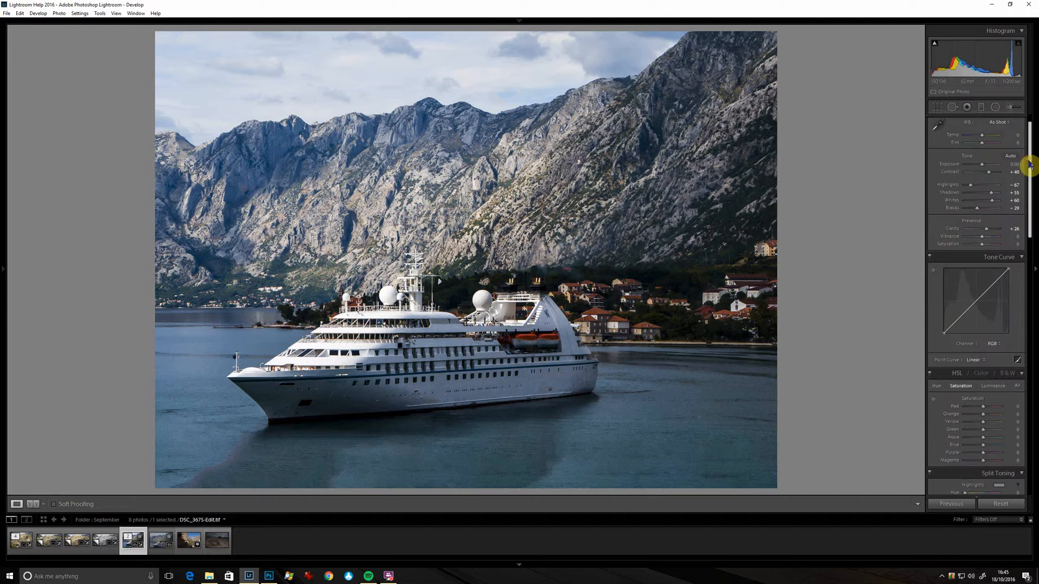
pyautogui.click(996, 110)
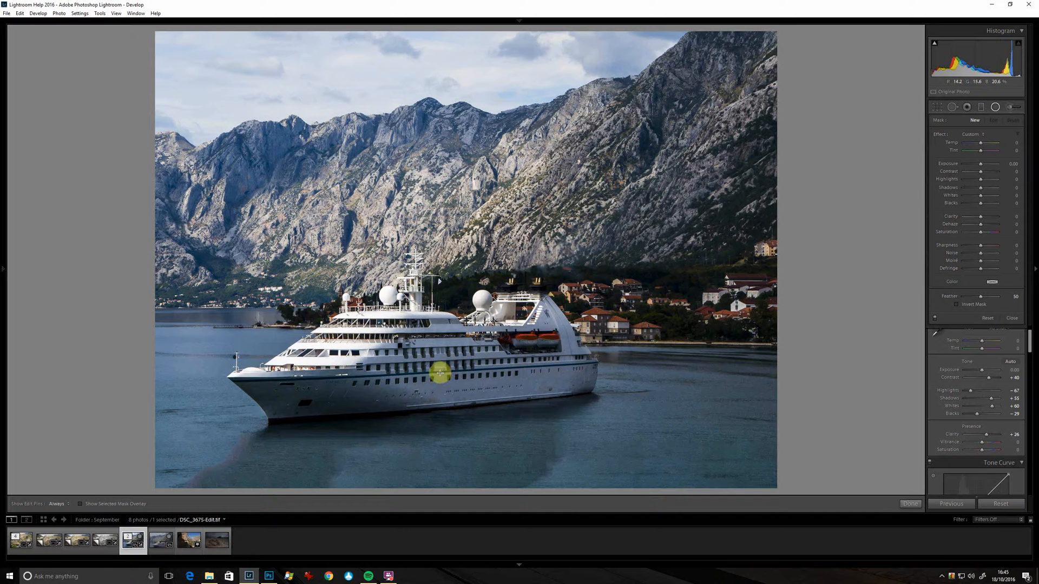
pyautogui.moveTo(442, 367); pyautogui.dragTo(688, 251)
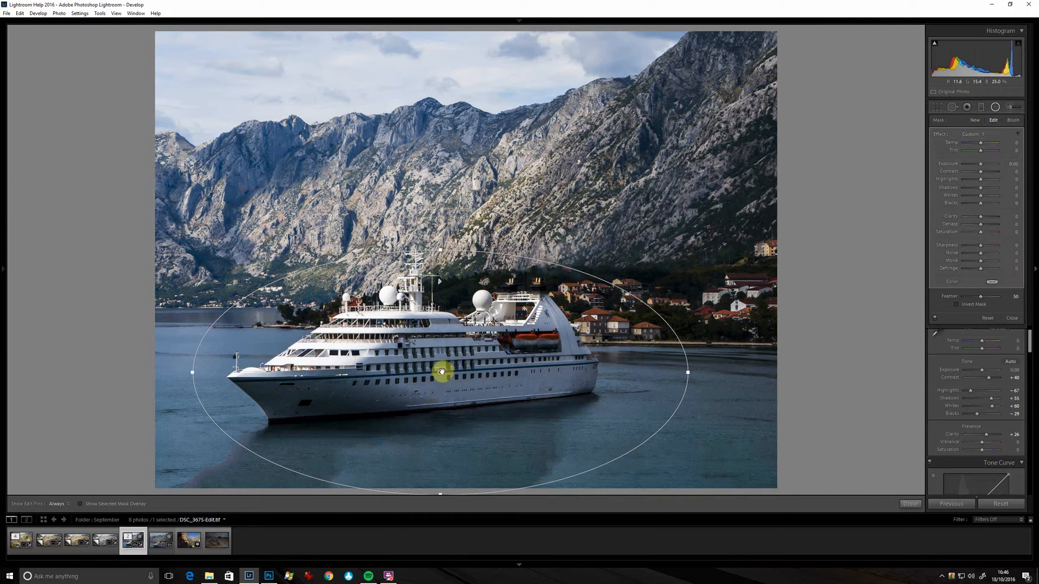
pyautogui.moveTo(442, 372); pyautogui.dragTo(433, 361)
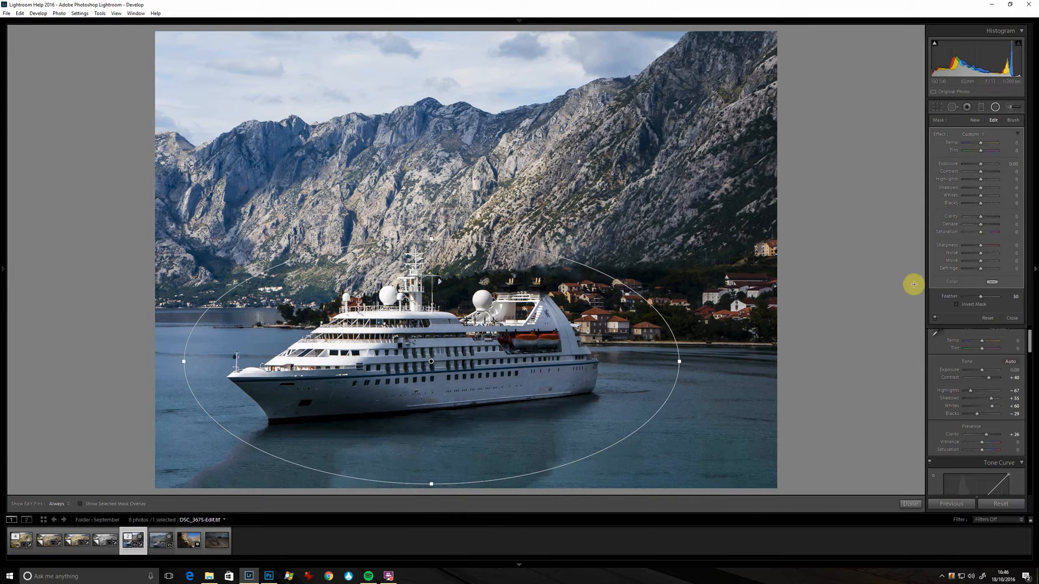
# Set the ship filter's Exposure to 3.00 to reveal its area, invert its mask and set Feather to 63.
pyautogui.click(997, 164)
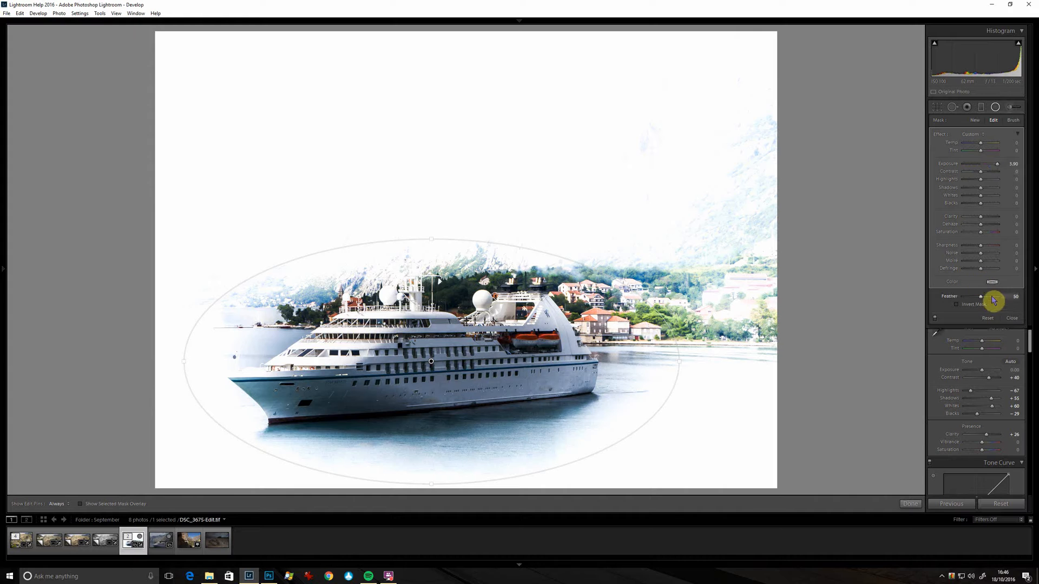
pyautogui.click(957, 306)
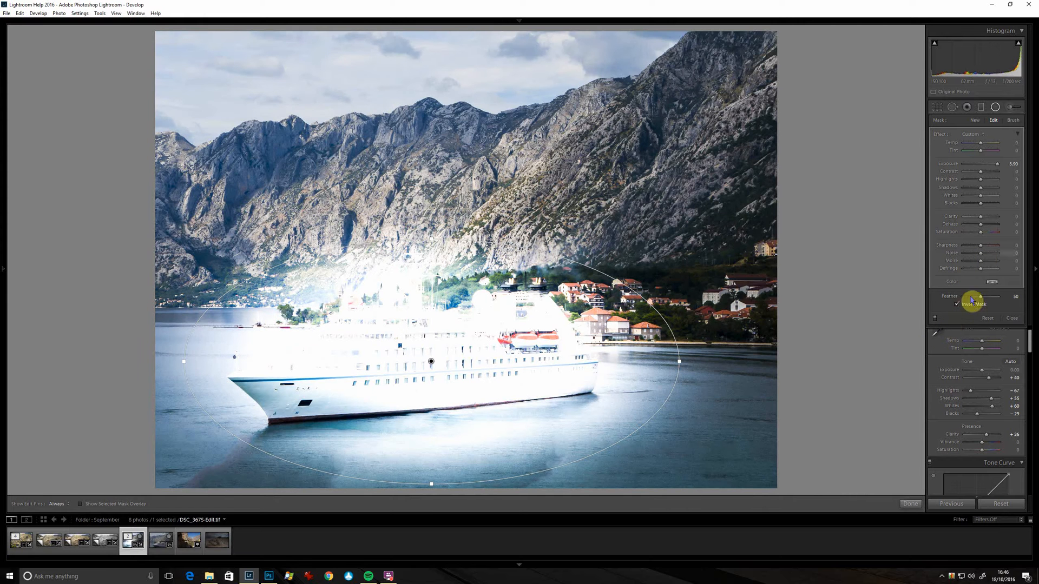
pyautogui.click(958, 307)
pyautogui.click(958, 306)
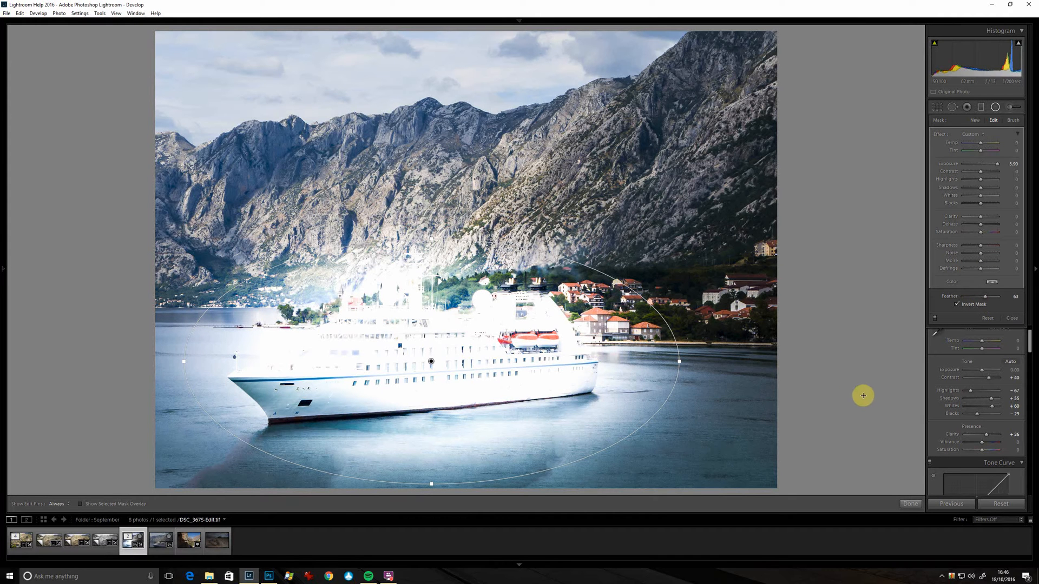
# Set the ship filter's Exposure to 0.76, Clarity to 29, Dehaze to 7 and Shadows to 67.
pyautogui.click(984, 166)
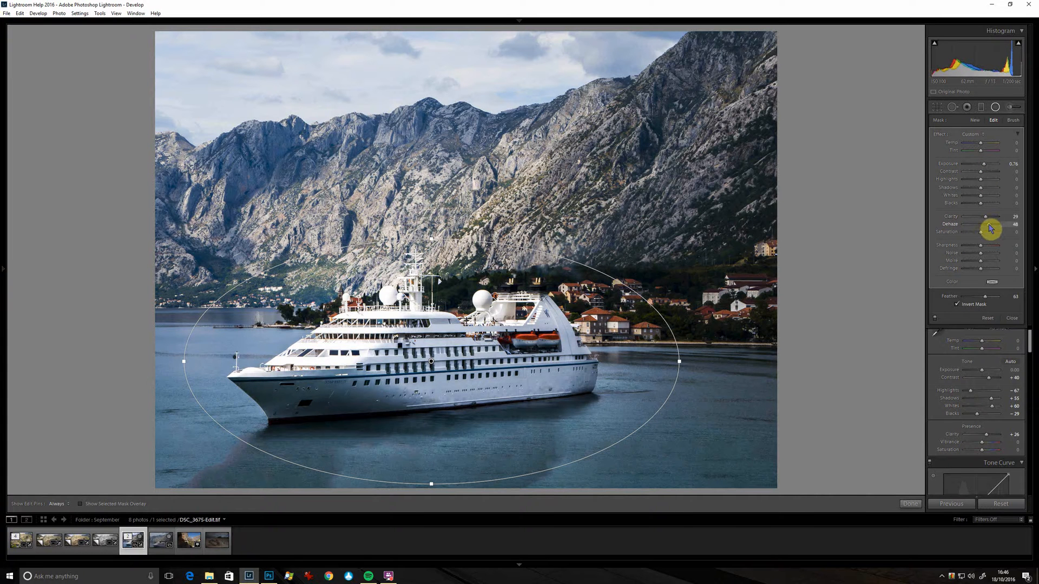
pyautogui.moveTo(991, 229); pyautogui.dragTo(981, 225)
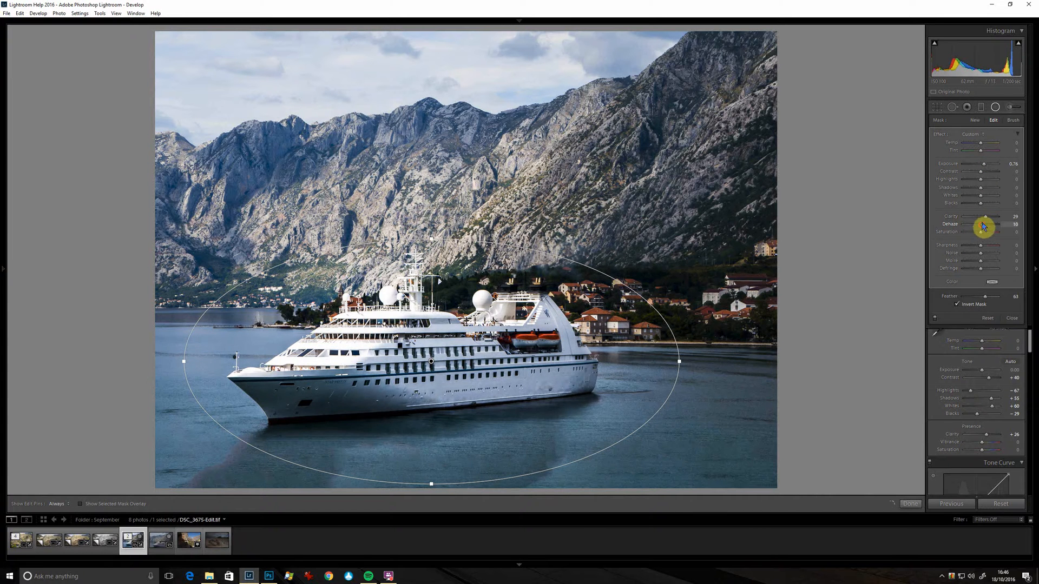
pyautogui.click(993, 188)
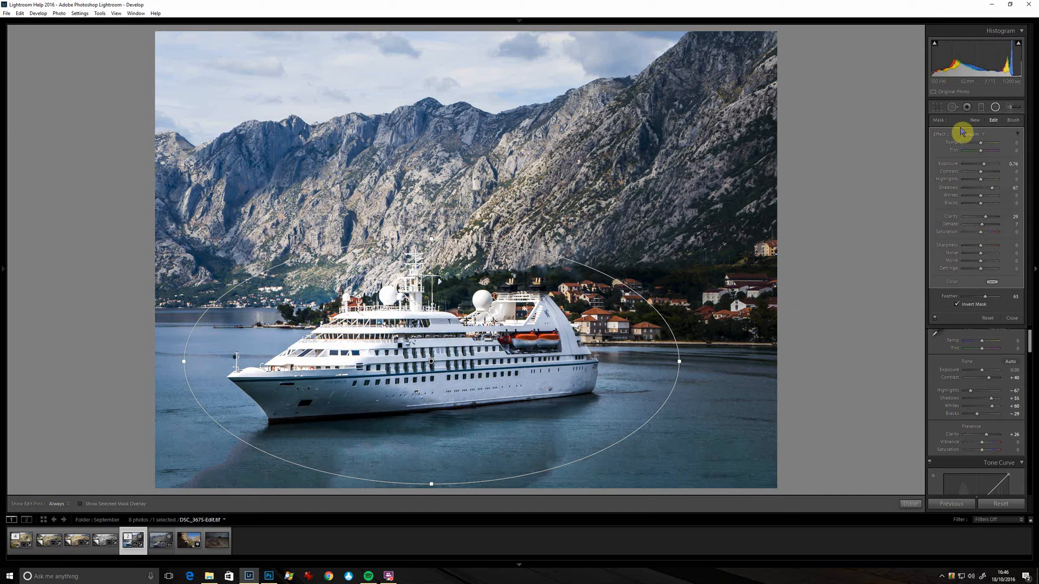
# Add a second wide Radial Filter over the mountains, flattening and raising it to sit above the ship.
pyautogui.moveTo(485, 188); pyautogui.dragTo(880, 34)
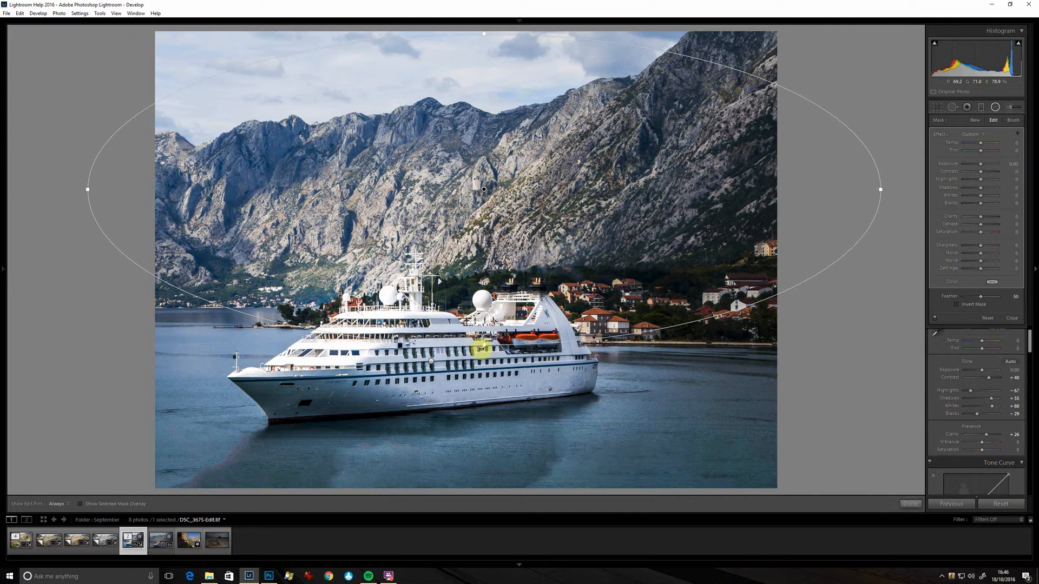
pyautogui.moveTo(485, 347); pyautogui.dragTo(485, 320)
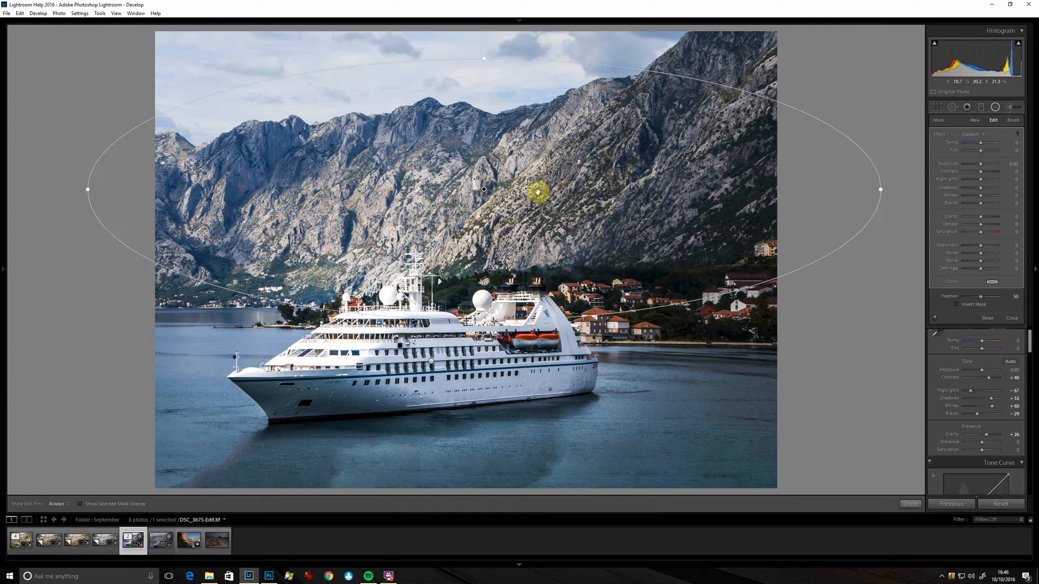
pyautogui.moveTo(483, 189); pyautogui.dragTo(480, 174)
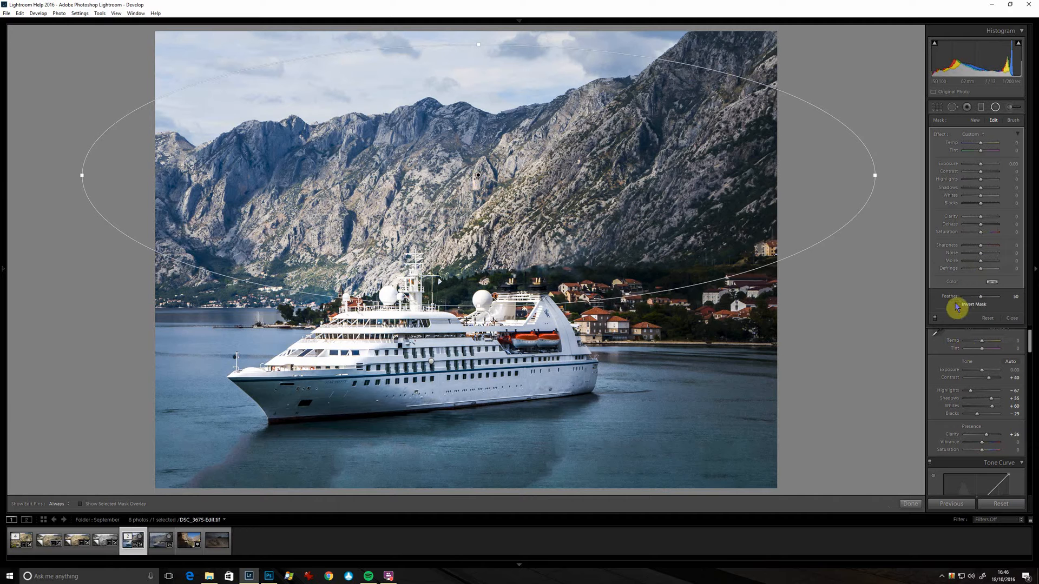
# Invert the mountain filter's mask, set its Clarity to 69, Whites to 26 and Sharpness to 45, and finish the filter.
pyautogui.click(993, 219)
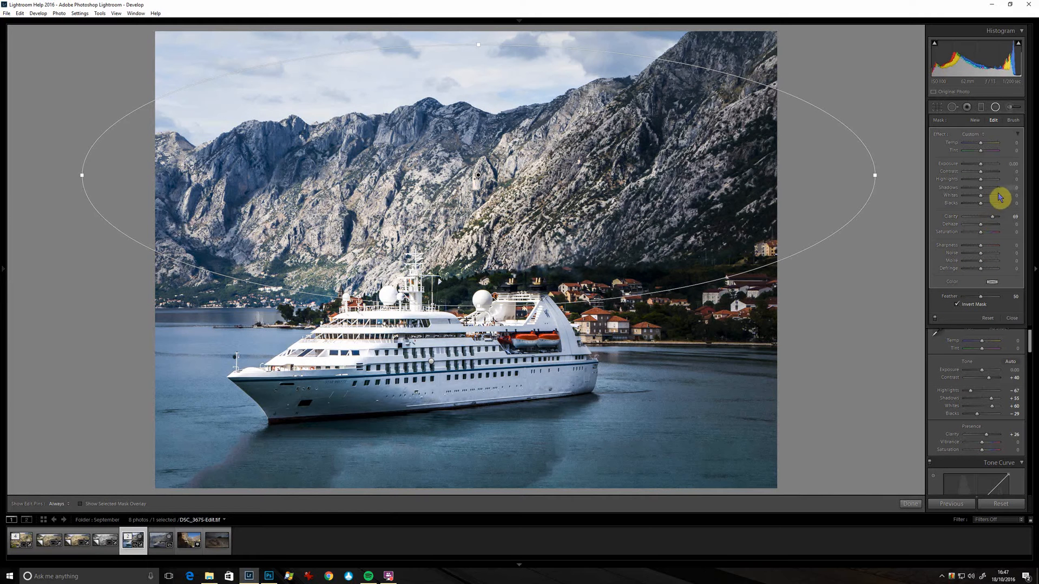
pyautogui.click(998, 195)
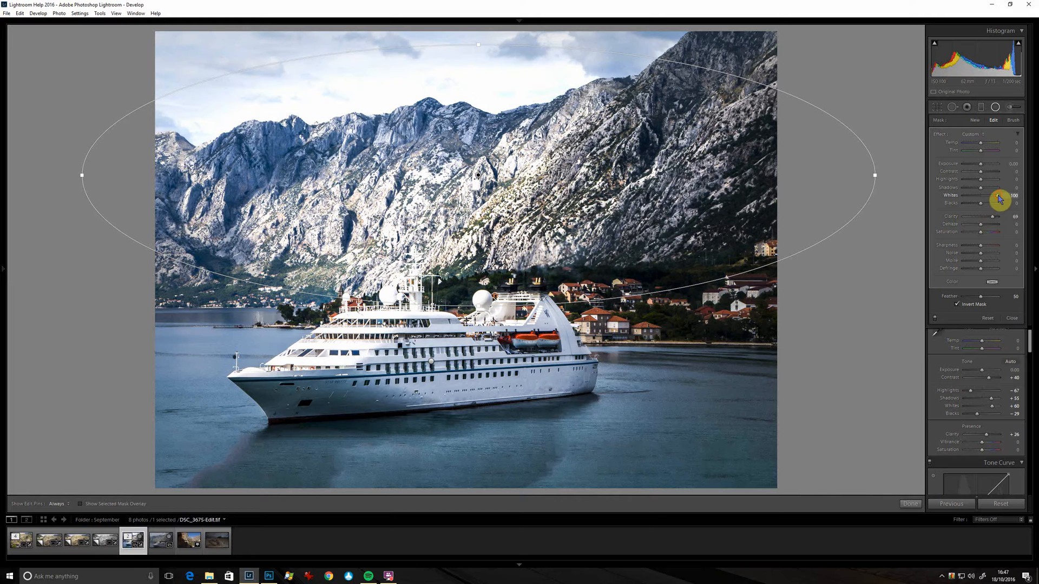
pyautogui.moveTo(999, 198); pyautogui.dragTo(994, 200)
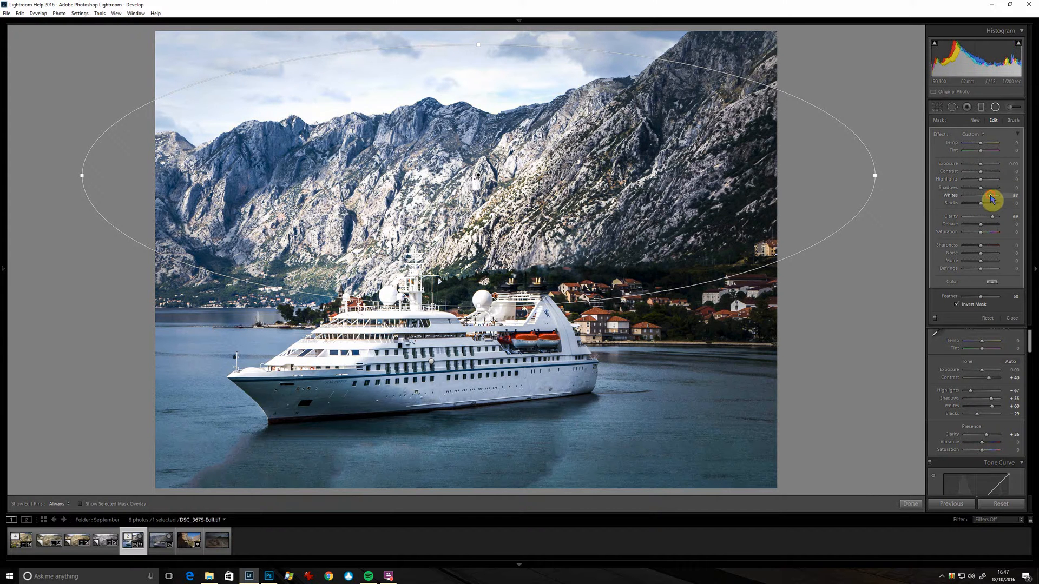
pyautogui.moveTo(993, 199); pyautogui.dragTo(986, 200)
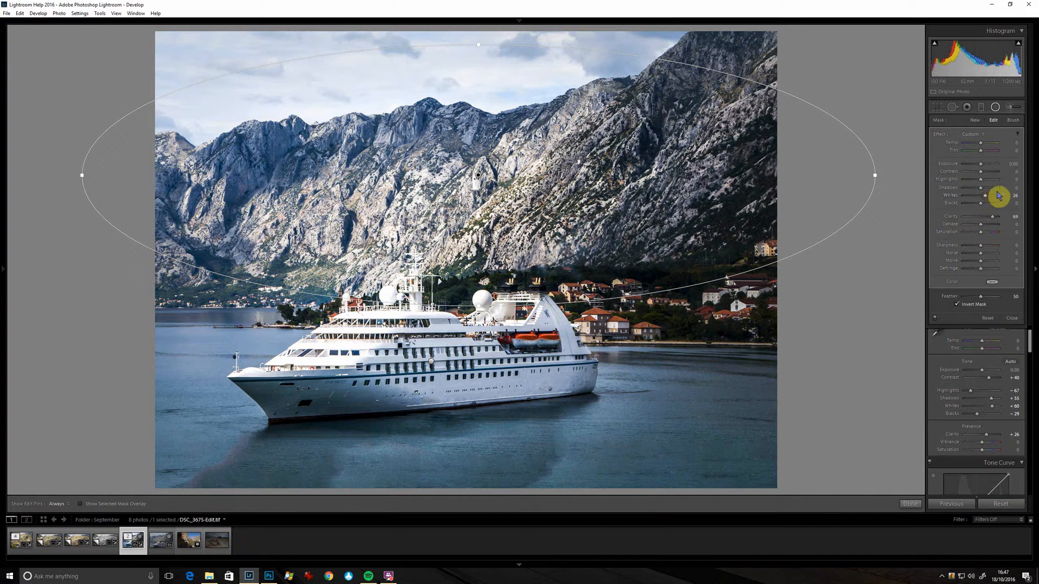
pyautogui.click(989, 247)
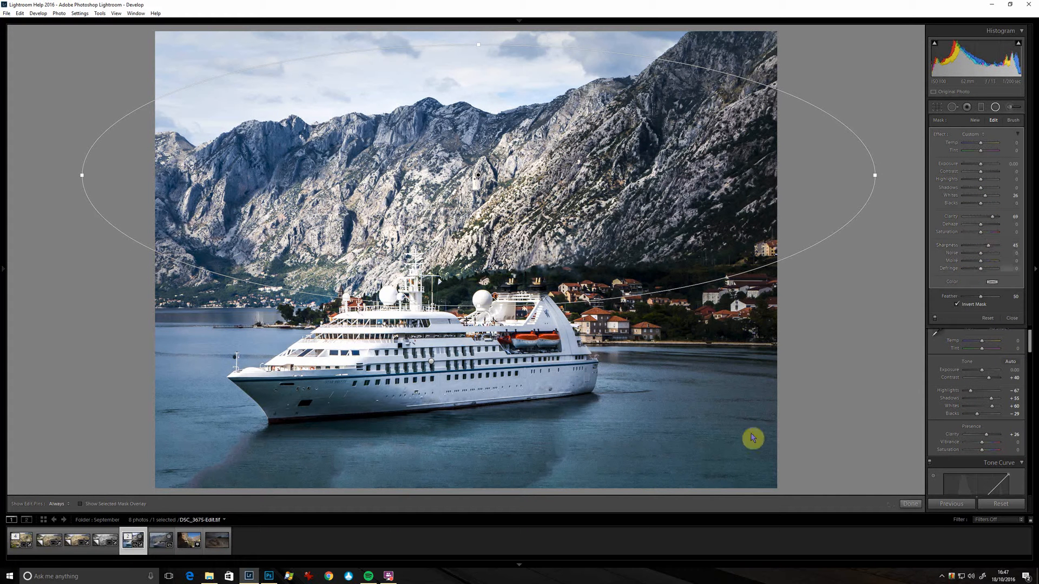
pyautogui.click(912, 504)
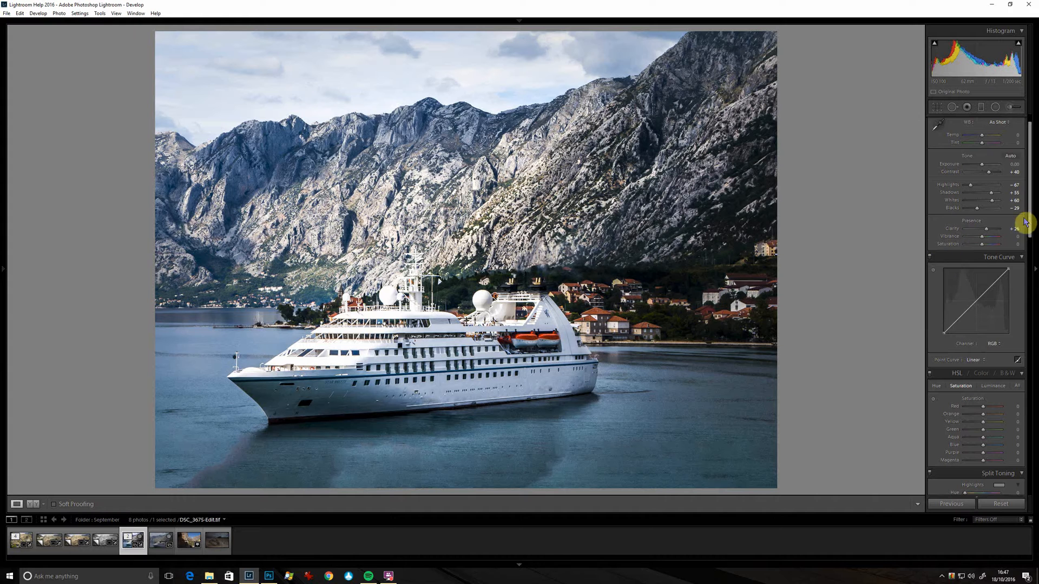
# Try yellow and blue split-toning tints for the highlights, settling on a warm tone with Hue 44 and Saturation 35.
pyautogui.moveTo(1031, 221); pyautogui.dragTo(1029, 287)
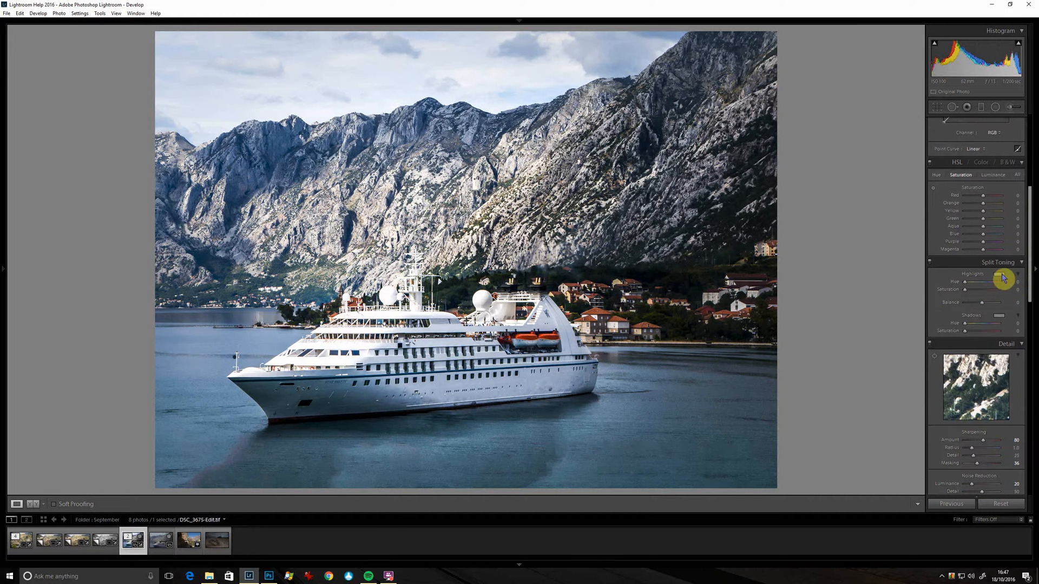
pyautogui.click(1001, 276)
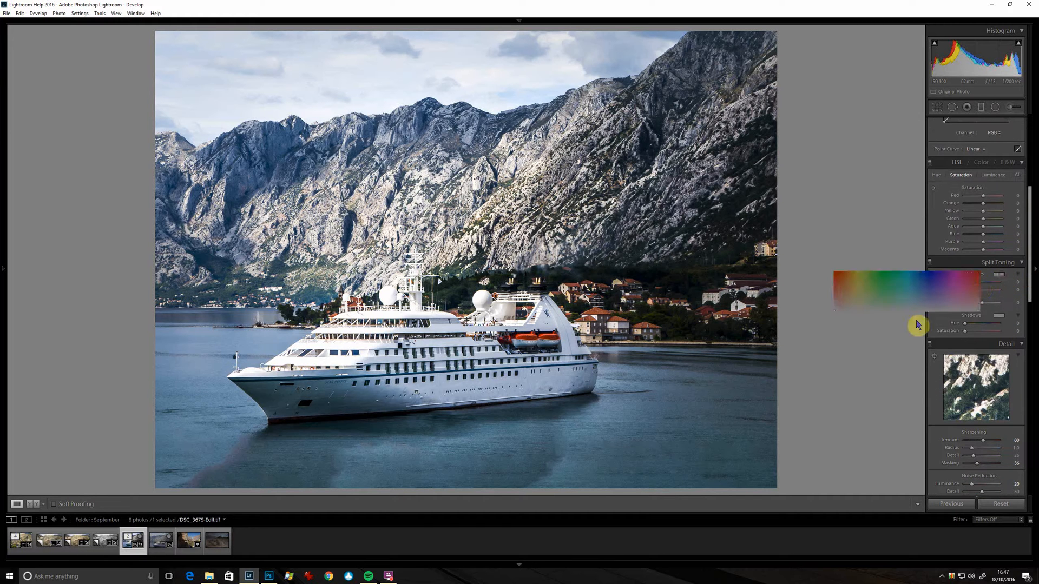
pyautogui.click(854, 297)
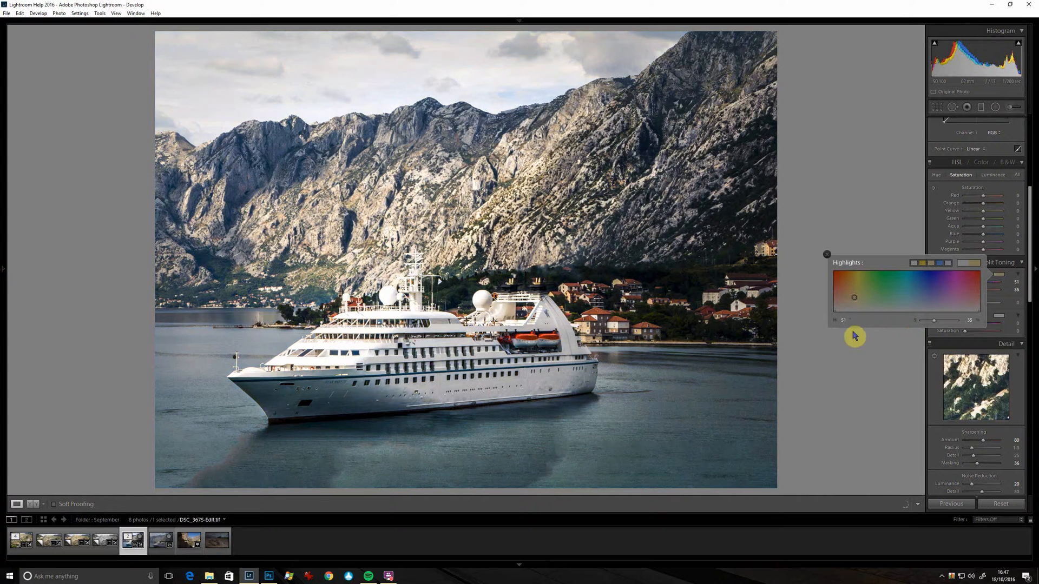
pyautogui.click(857, 294)
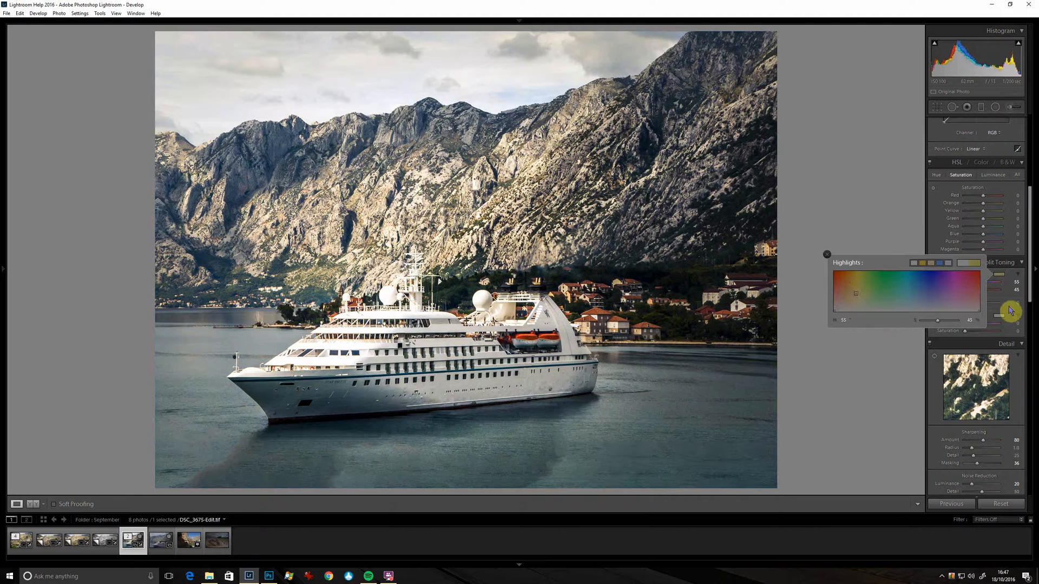
pyautogui.click(911, 295)
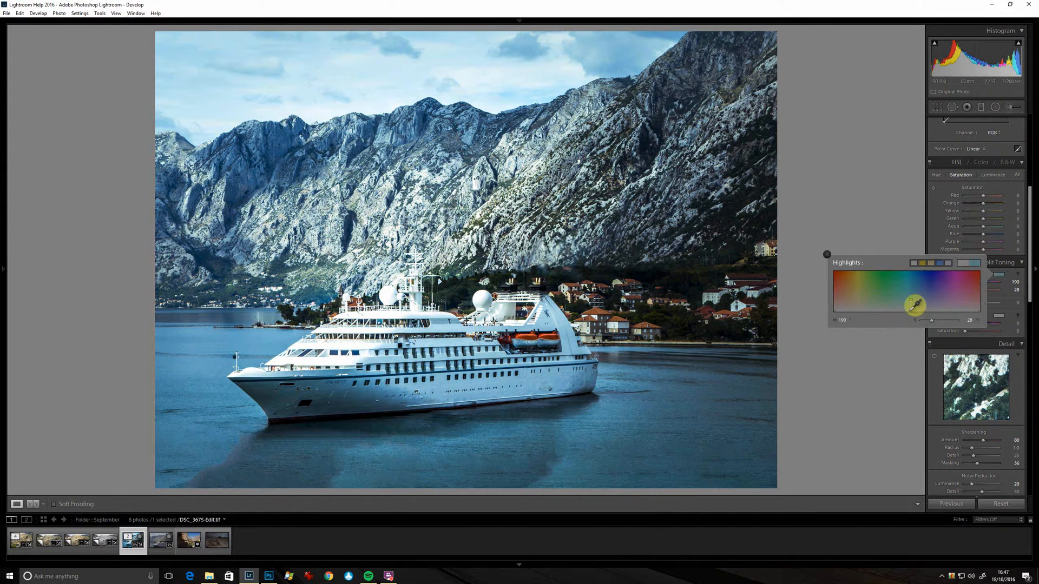
pyautogui.click(852, 297)
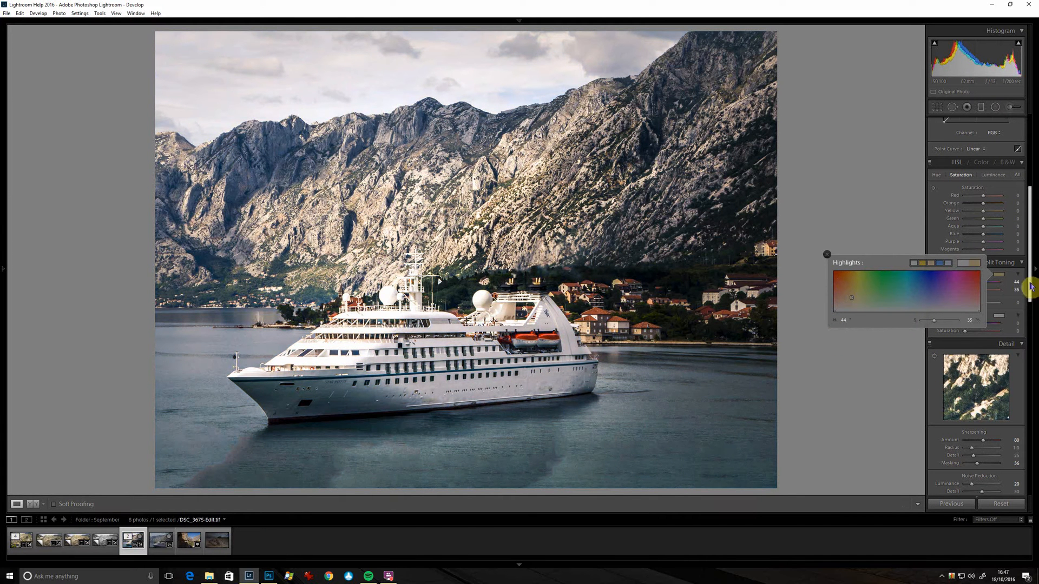
# Add a post-crop vignette with Amount -12, Midpoint 32 and Feather 100.
pyautogui.moveTo(1029, 285); pyautogui.dragTo(1028, 494)
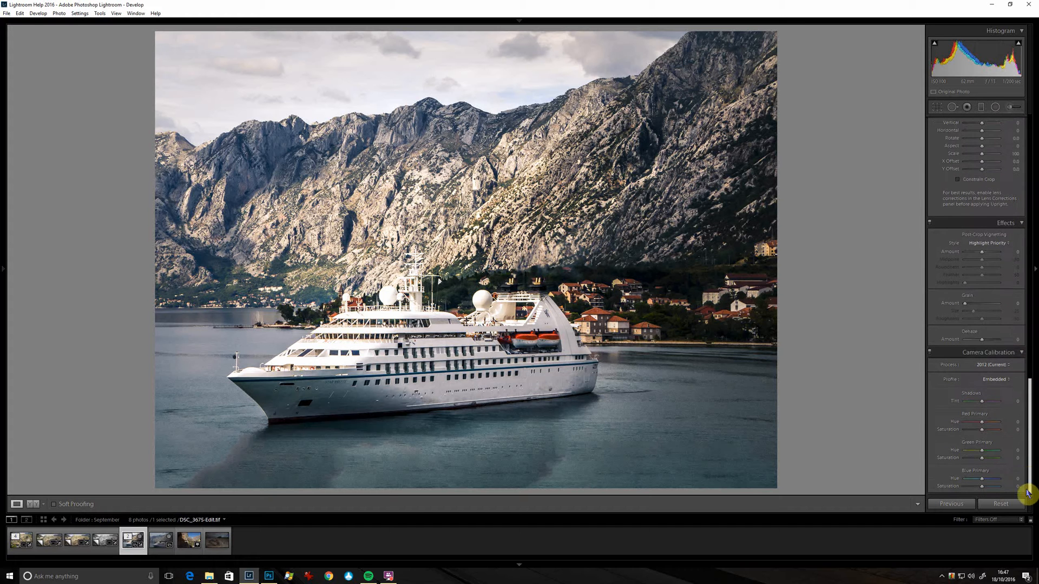
pyautogui.moveTo(982, 253); pyautogui.dragTo(1013, 281)
pyautogui.click(976, 260)
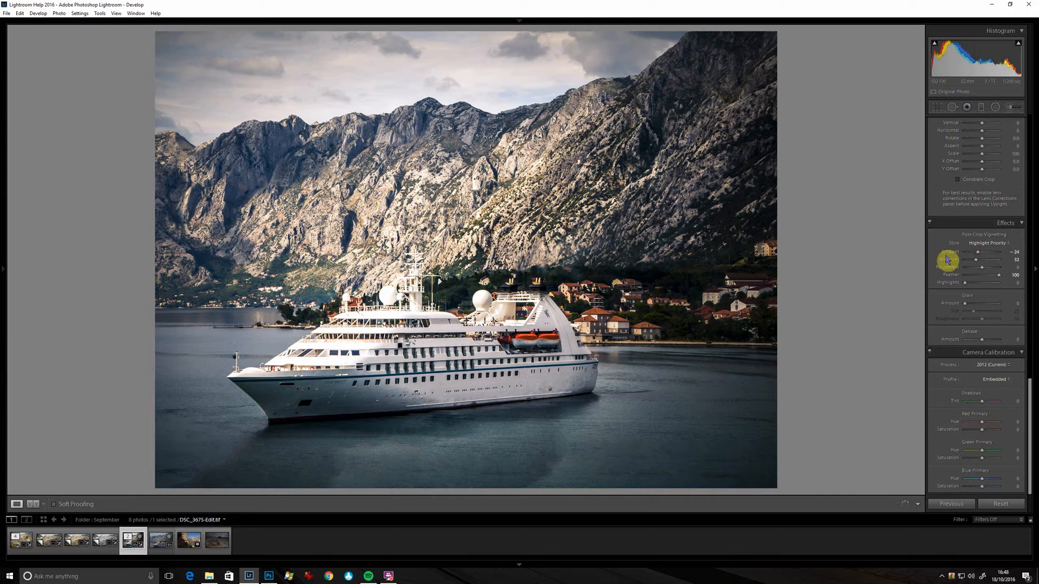
pyautogui.moveTo(981, 255); pyautogui.dragTo(984, 255)
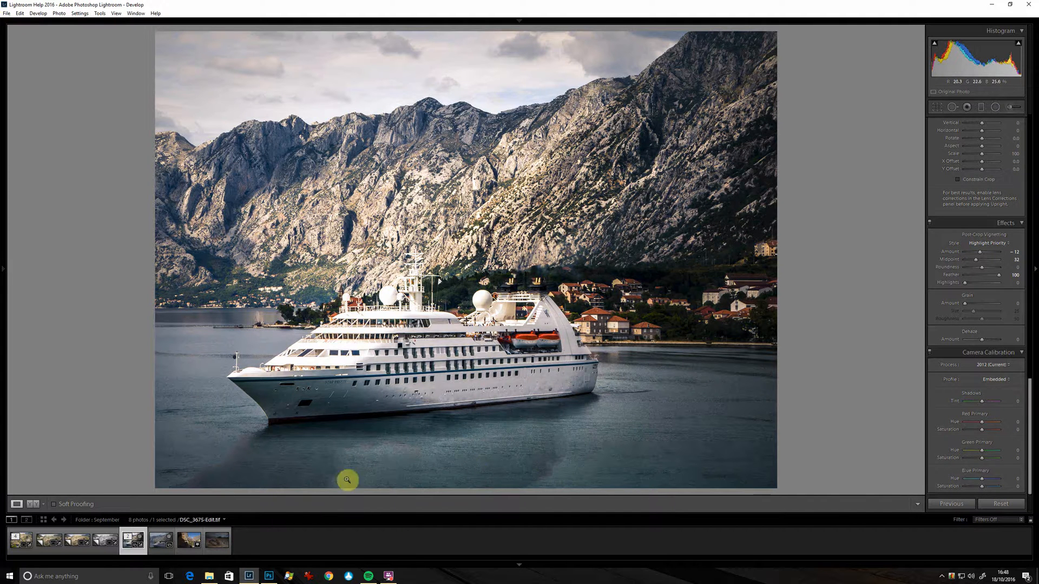
# Try cropping the edited photo to a wide frame around the ship and undo the crop.
pyautogui.click(938, 107)
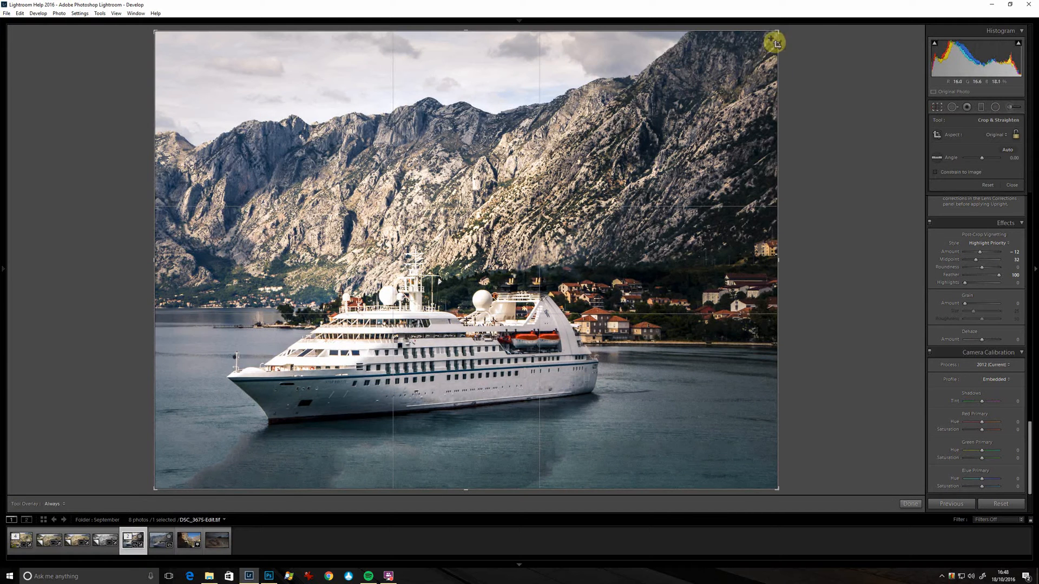
pyautogui.moveTo(775, 39); pyautogui.dragTo(779, 114)
pyautogui.moveTo(779, 118); pyautogui.dragTo(775, 106)
pyautogui.press('Return')
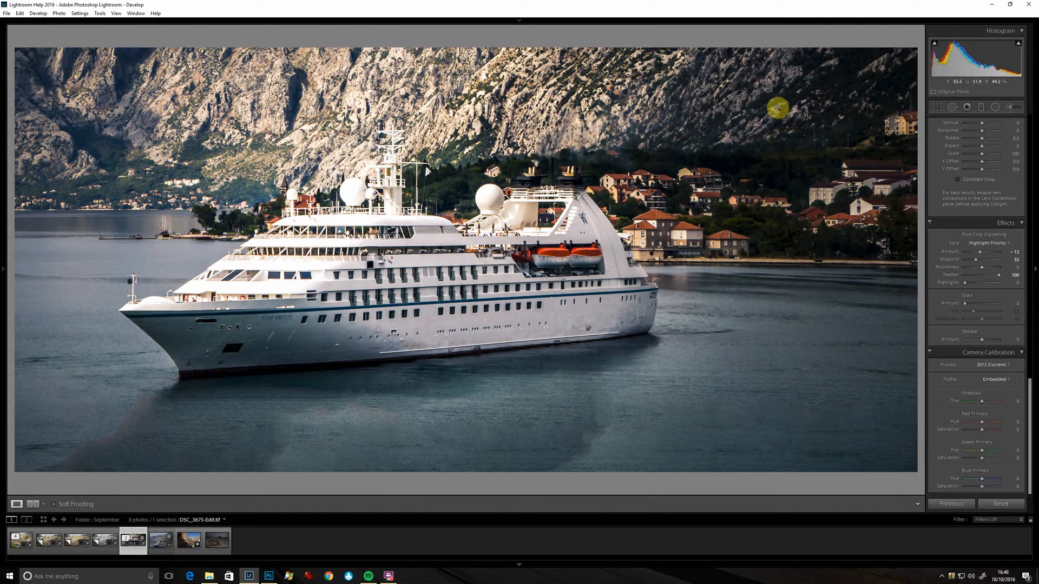
pyautogui.hotkey('ctrl', 'z')
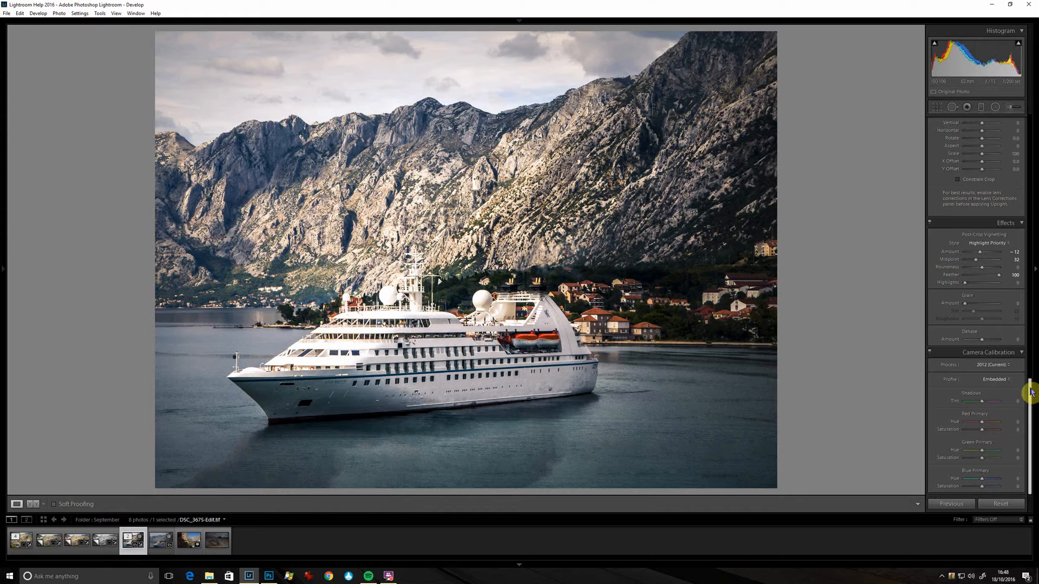
# Raise the edited photo's overall Shadows to +95.
pyautogui.moveTo(1027, 392); pyautogui.dragTo(1027, 105)
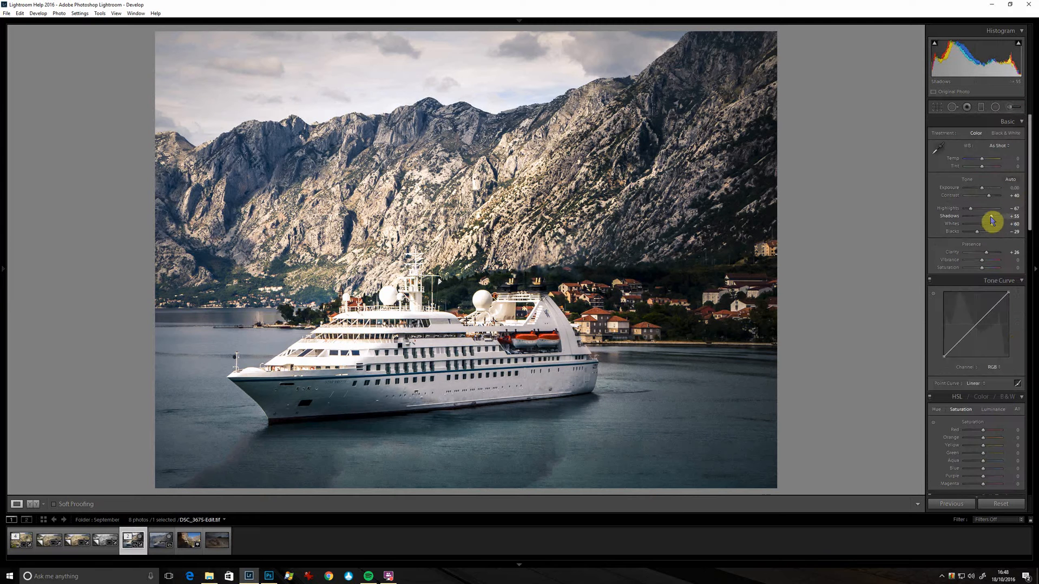
pyautogui.moveTo(996, 218); pyautogui.dragTo(1000, 218)
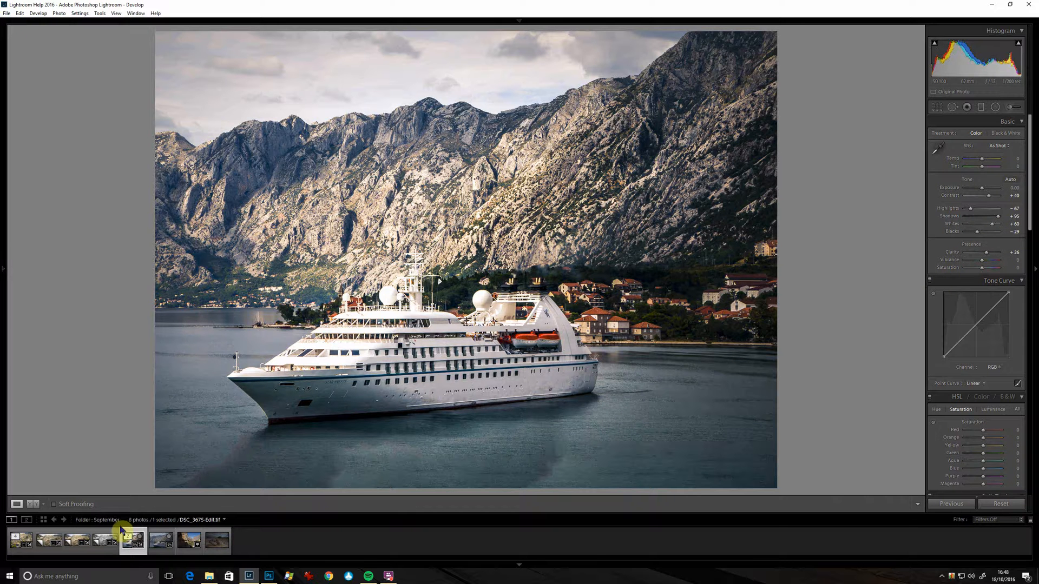
# Compare the finished DSC_3675-Edit.tif with the original DSC_3675.NEF, leaving the edited version selected.
pyautogui.click(160, 541)
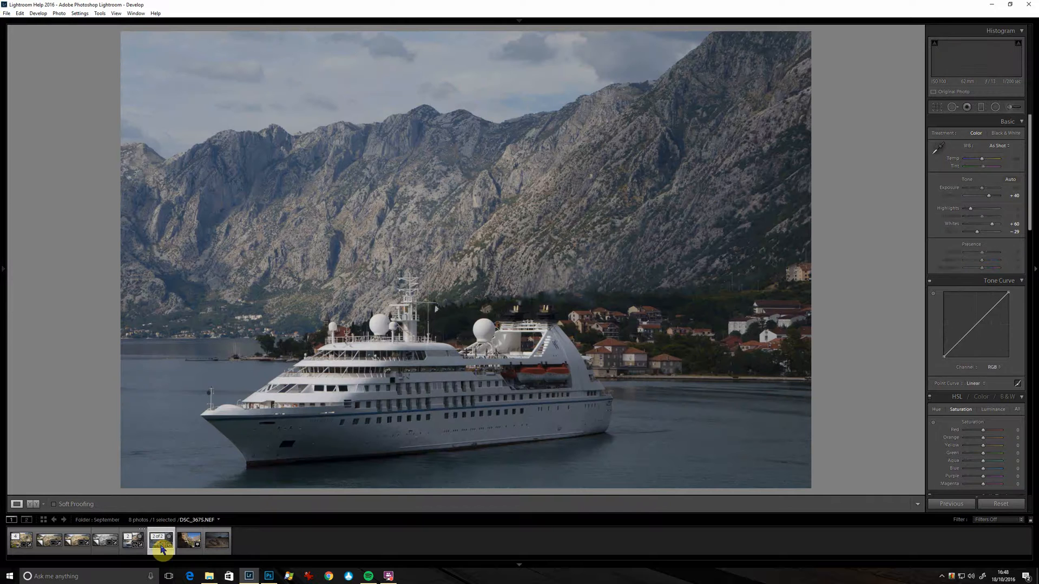
pyautogui.click(135, 545)
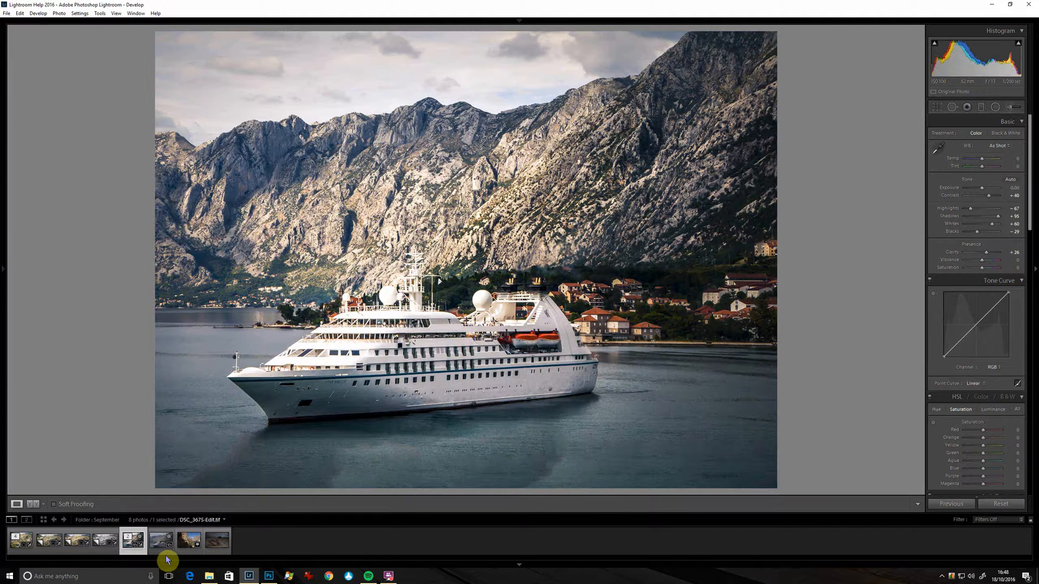
pyautogui.click(157, 546)
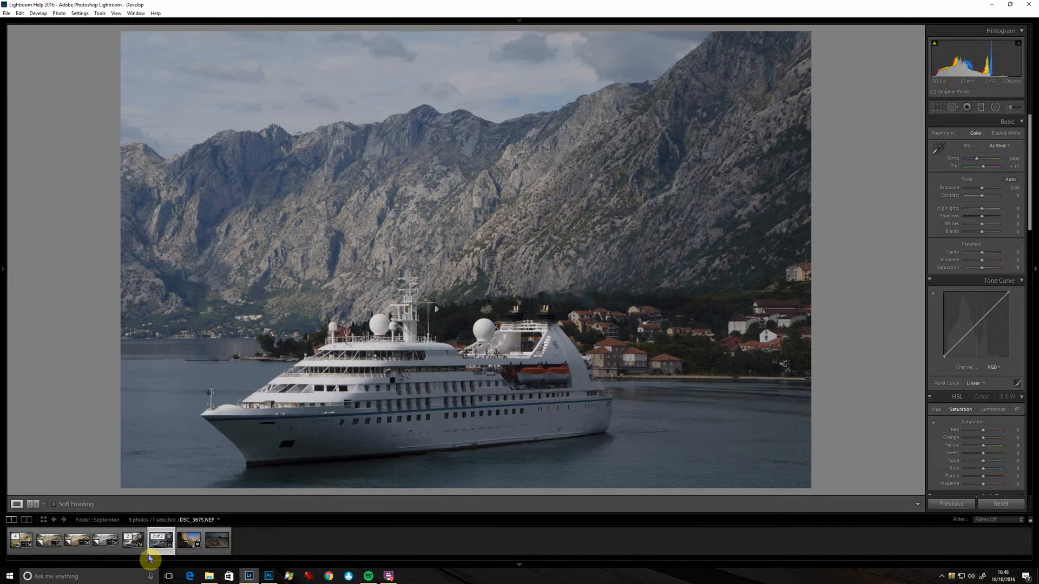
pyautogui.click(139, 551)
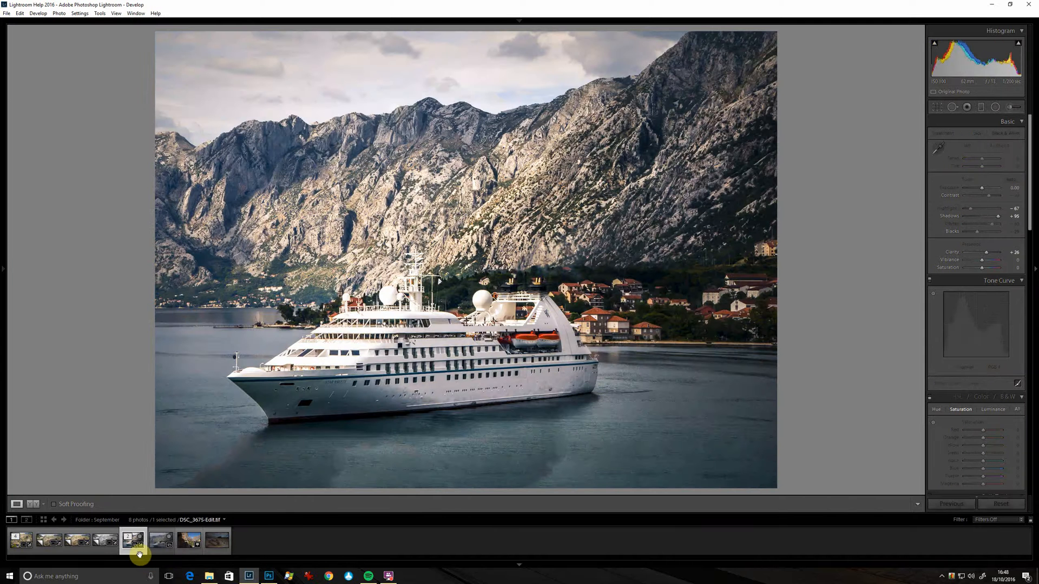